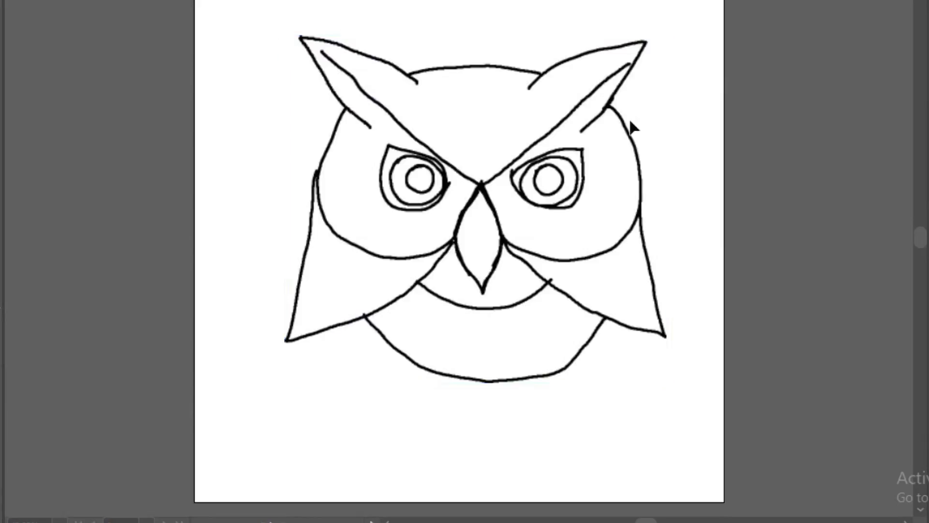
Draw a grid of growing squares to the right of the artboard.
{"action": "key", "text": "m"}
{"action": "mouse_move", "coordinate": [675, 102]}
{"action": "left_mouse_down"}
{"action": "mouse_move", "coordinate": [750, 201]}
{"action": "mouse_move", "coordinate": [770, 197]}
{"action": "left_mouse_up"}
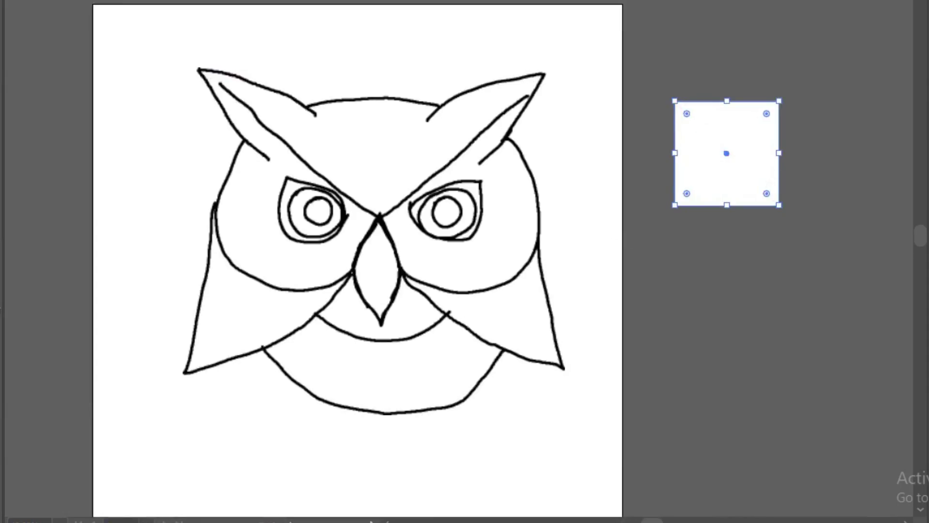
{"action": "key", "text": "Return"}
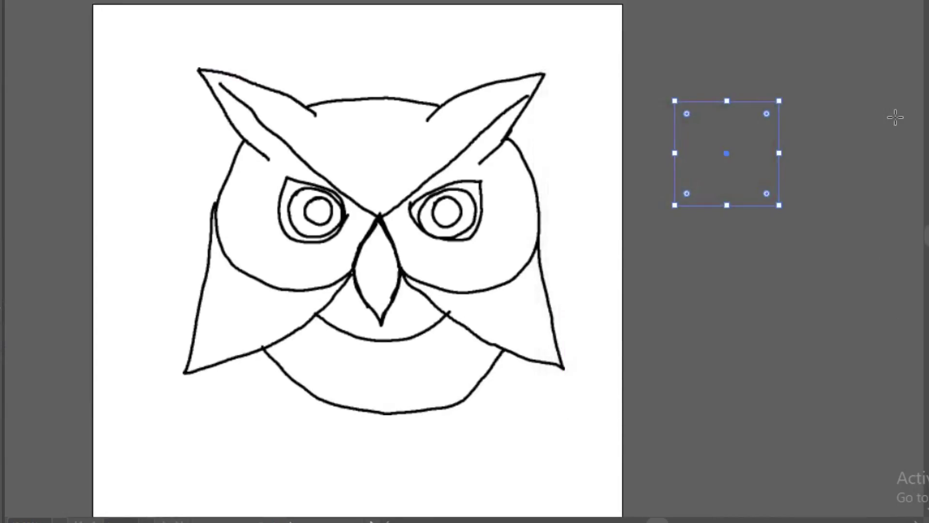
{"action": "left_click_drag", "start_coordinate": [764, 264], "coordinate": [383, 323]}
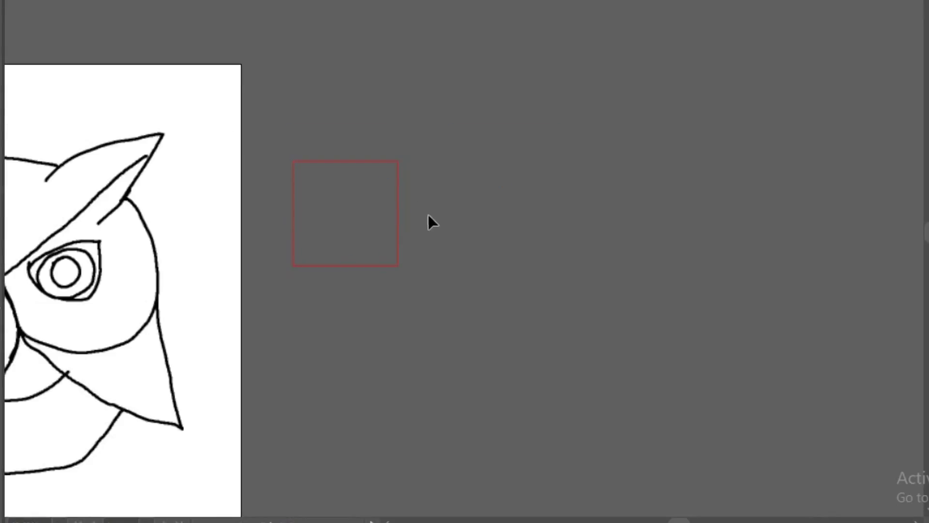
{"action": "left_click_drag", "start_coordinate": [398, 162], "coordinate": [503, 266]}
{"action": "left_click_drag", "start_coordinate": [293, 266], "coordinate": [503, 474]}
{"action": "left_click_drag", "start_coordinate": [502, 161], "coordinate": [641, 473]}
{"action": "left_click_drag", "start_coordinate": [564, 482], "coordinate": [585, 251]}
{"action": "left_click_drag", "start_coordinate": [314, 244], "coordinate": [833, 369]}
Draw circles of 140, 374 and 948 px inside the grid squares.
{"action": "scroll", "coordinate": [810, 363], "scroll_direction": "up", "scroll_amount": 4}
{"action": "key", "text": "l"}
{"action": "left_click_drag", "start_coordinate": [376, 128], "coordinate": [482, 234]}
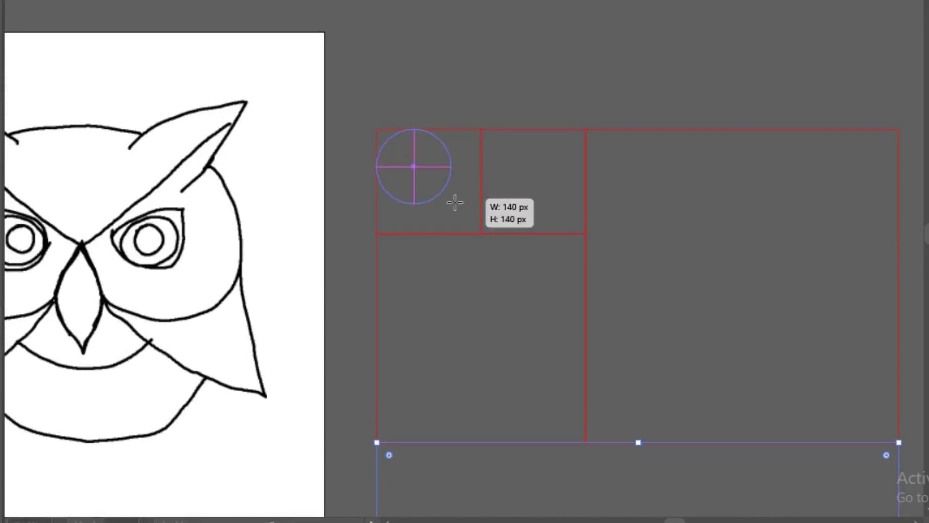
{"action": "left_click_drag", "start_coordinate": [585, 234], "coordinate": [377, 443]}
{"action": "left_click_drag", "start_coordinate": [587, 129], "coordinate": [897, 440]}
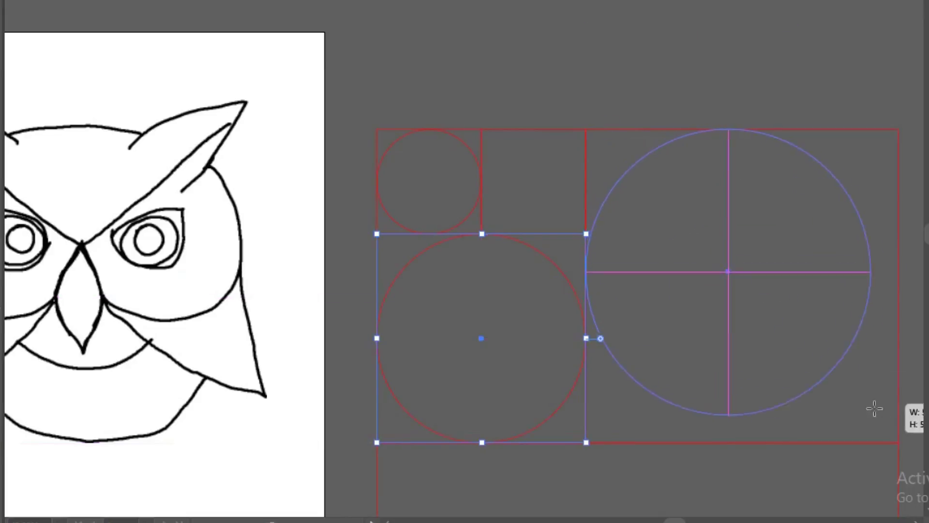
{"action": "scroll", "coordinate": [629, 290], "scroll_direction": "down", "scroll_amount": 5}
{"action": "left_click_drag", "start_coordinate": [371, 93], "coordinate": [856, 401]}
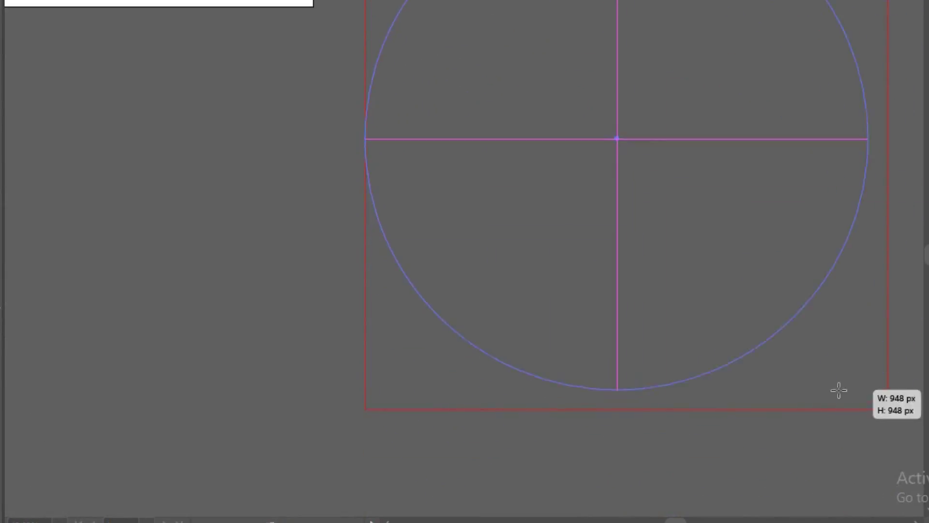
{"action": "left_click", "coordinate": [830, 446]}
Move the grid beside the owl and nest the circles concentrically.
{"action": "key", "text": "ctrl+minus"}
{"action": "key", "text": "ctrl+minus"}
{"action": "left_click_drag", "start_coordinate": [541, 142], "coordinate": [760, 83]}
{"action": "left_click_drag", "start_coordinate": [683, 19], "coordinate": [513, 102]}
{"action": "mouse_move", "coordinate": [580, 104]}
{"action": "left_mouse_down"}
{"action": "mouse_move", "coordinate": [463, 140]}
{"action": "mouse_move", "coordinate": [556, 153]}
{"action": "left_mouse_up"}
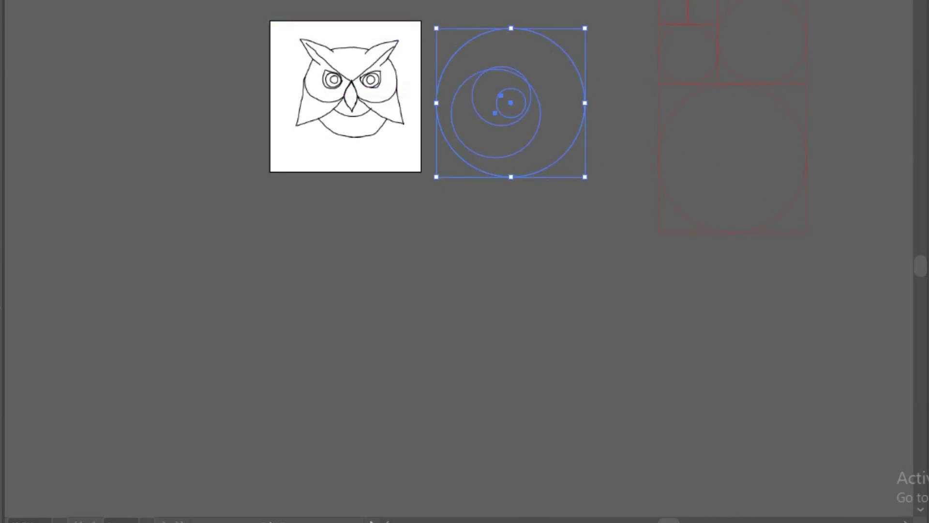
Give the concentric circles a FF06A0 stroke and resize the group to 790.88 px.
{"action": "left_click", "coordinate": [540, 230]}
{"action": "key", "text": "ctrl+plus"}
{"action": "left_click", "coordinate": [600, 252]}
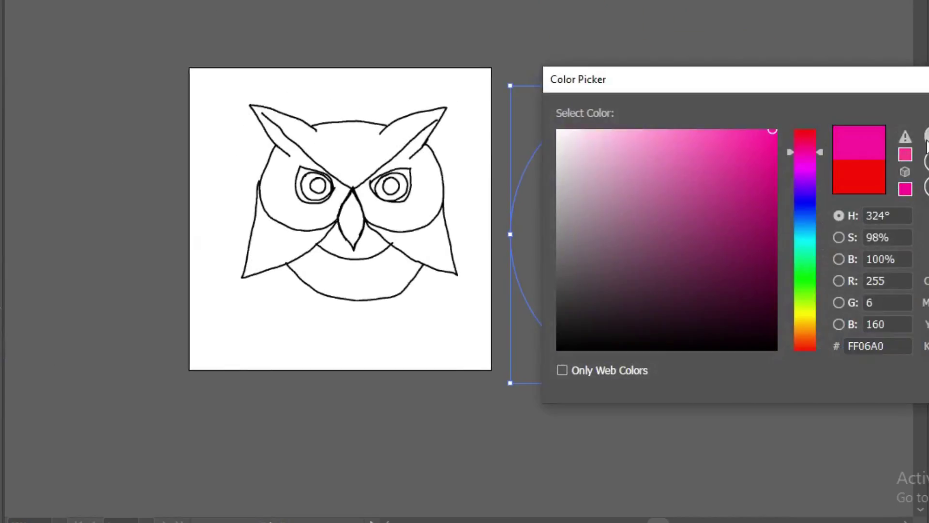
{"action": "left_click_drag", "start_coordinate": [373, 238], "coordinate": [369, 238]}
{"action": "left_click_drag", "start_coordinate": [422, 295], "coordinate": [434, 308]}
Place matching circles over the owl's left and right eyes.
{"action": "left_click_drag", "start_coordinate": [365, 247], "coordinate": [720, 247]}
{"action": "mouse_move", "coordinate": [624, 237]}
{"action": "left_mouse_down"}
{"action": "mouse_move", "coordinate": [277, 199]}
{"action": "mouse_move", "coordinate": [283, 190]}
{"action": "left_mouse_up"}
{"action": "left_click_drag", "start_coordinate": [351, 213], "coordinate": [442, 218]}
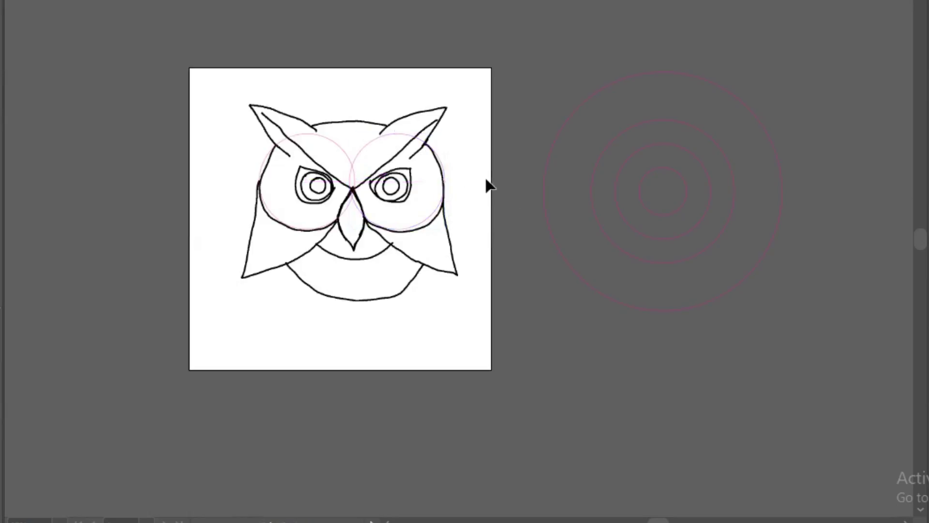
Copy a large ring onto the top of the owl's head.
{"action": "left_click_drag", "start_coordinate": [365, 167], "coordinate": [366, 168]}
{"action": "left_click", "coordinate": [652, 204]}
{"action": "left_click", "coordinate": [529, 112]}
{"action": "left_click_drag", "start_coordinate": [623, 257], "coordinate": [280, 150]}
{"action": "key", "text": "ctrl+z"}
{"action": "left_click_drag", "start_coordinate": [656, 80], "coordinate": [354, 1]}
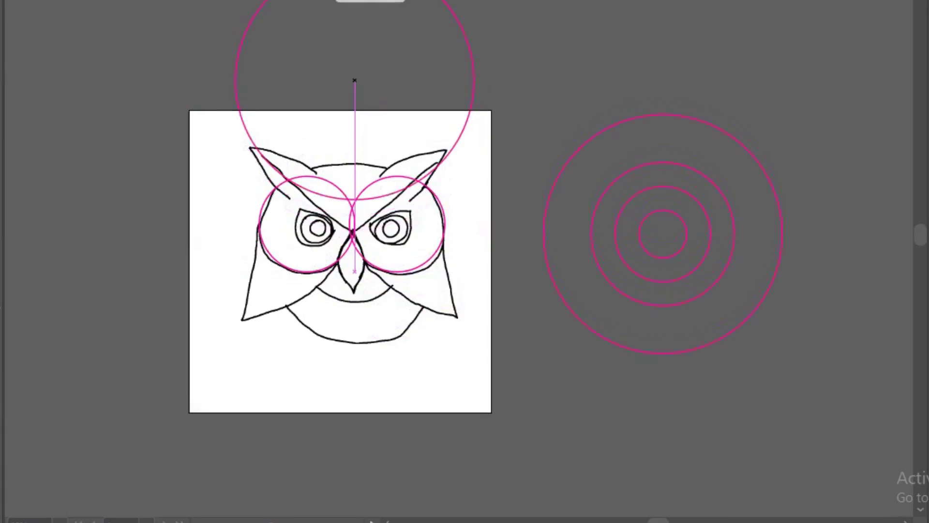
{"action": "left_click_drag", "start_coordinate": [454, 184], "coordinate": [438, 167]}
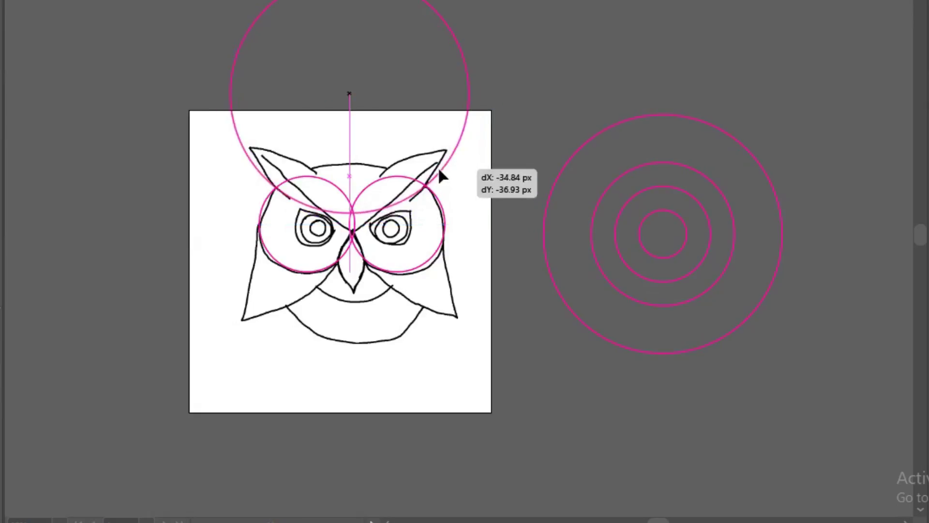
Lay ring copies over the face sides and large circles either side of the body.
{"action": "left_click_drag", "start_coordinate": [682, 163], "coordinate": [275, 154]}
{"action": "left_click_drag", "start_coordinate": [324, 232], "coordinate": [510, 233]}
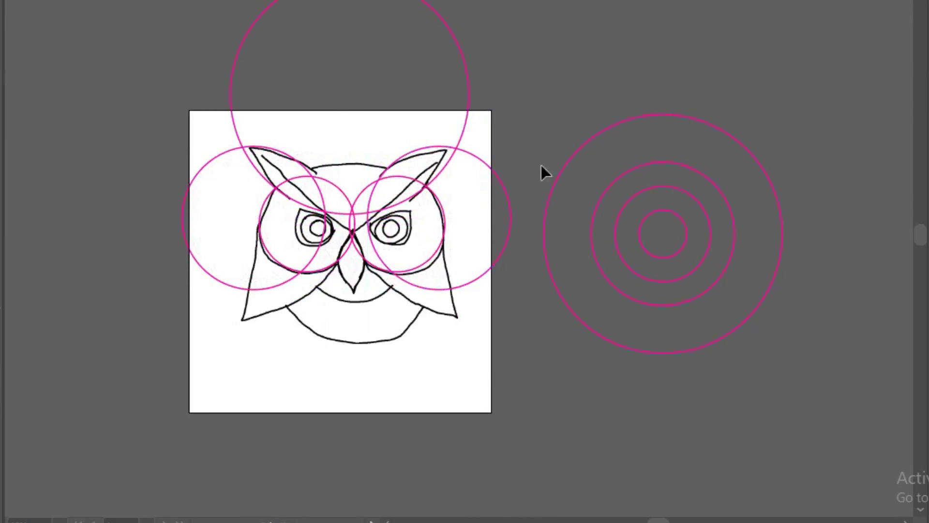
{"action": "mouse_move", "coordinate": [452, 30]}
{"action": "left_mouse_down"}
{"action": "mouse_move", "coordinate": [411, 188]}
{"action": "mouse_move", "coordinate": [449, 218]}
{"action": "left_mouse_up"}
{"action": "left_click_drag", "start_coordinate": [340, 396], "coordinate": [231, 313]}
{"action": "mouse_move", "coordinate": [308, 307]}
{"action": "left_mouse_down"}
{"action": "mouse_move", "coordinate": [536, 305]}
{"action": "mouse_move", "coordinate": [208, 353]}
{"action": "left_mouse_up"}
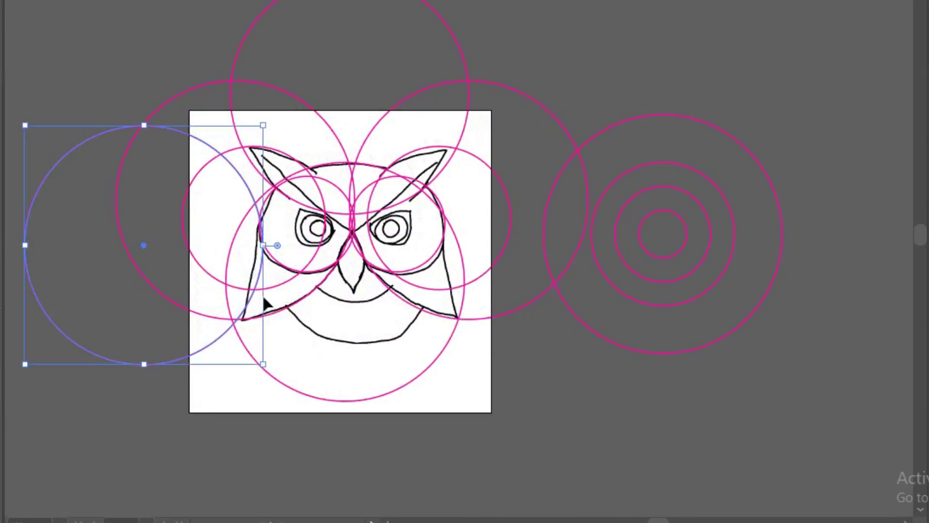
Position the large outer circles on both sides of the owl.
{"action": "left_click_drag", "start_coordinate": [261, 238], "coordinate": [623, 309]}
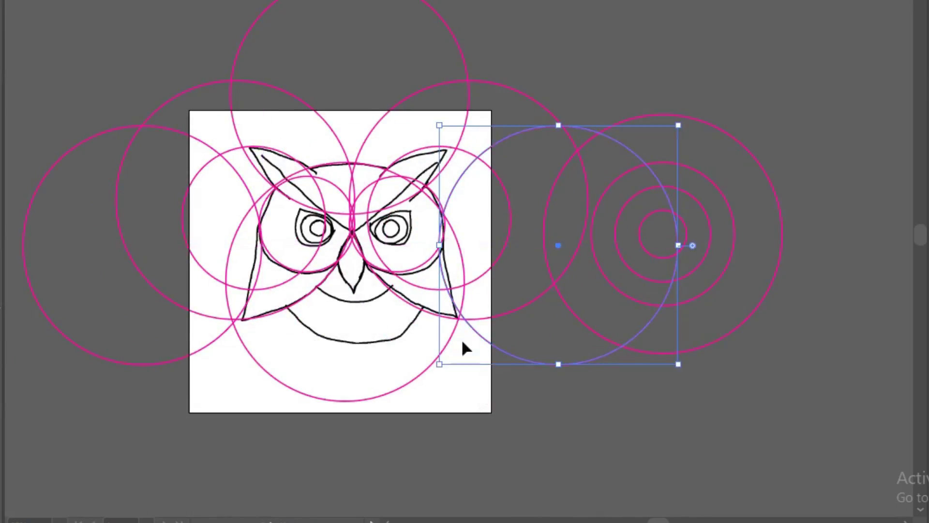
{"action": "key", "text": "Right"}
{"action": "left_click", "coordinate": [442, 416]}
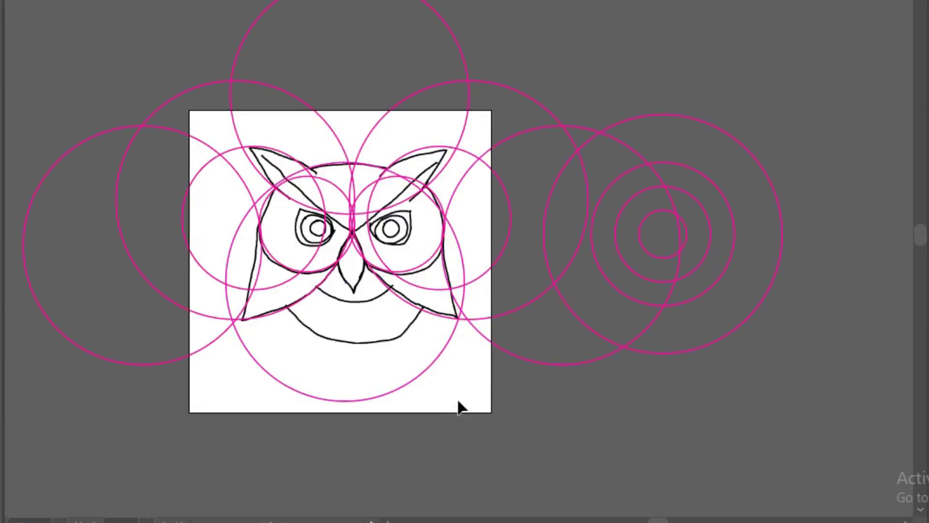
{"action": "left_click_drag", "start_coordinate": [699, 234], "coordinate": [730, 256]}
Copy two more medium rings onto the owl's face along the beak and chin.
{"action": "left_click_drag", "start_coordinate": [808, 136], "coordinate": [347, 341]}
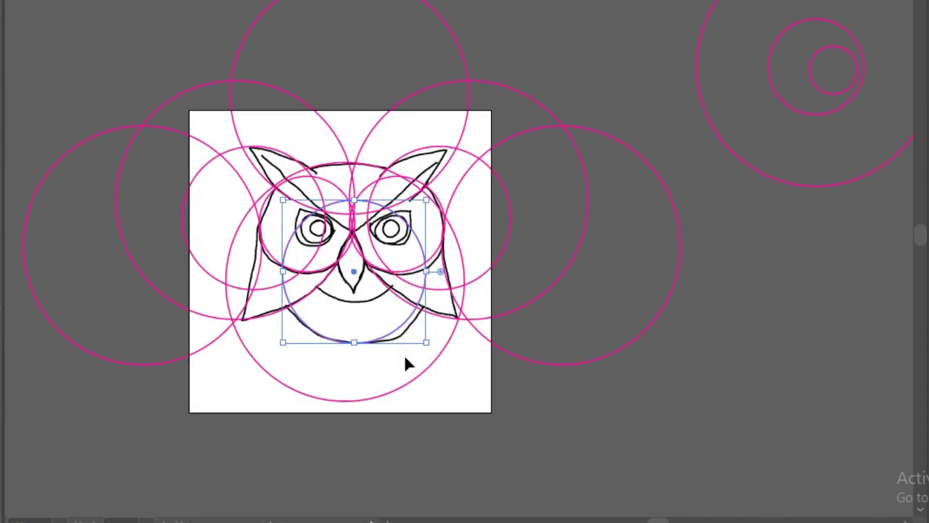
{"action": "key", "text": "ctrl+z"}
{"action": "left_click_drag", "start_coordinate": [770, 173], "coordinate": [349, 338]}
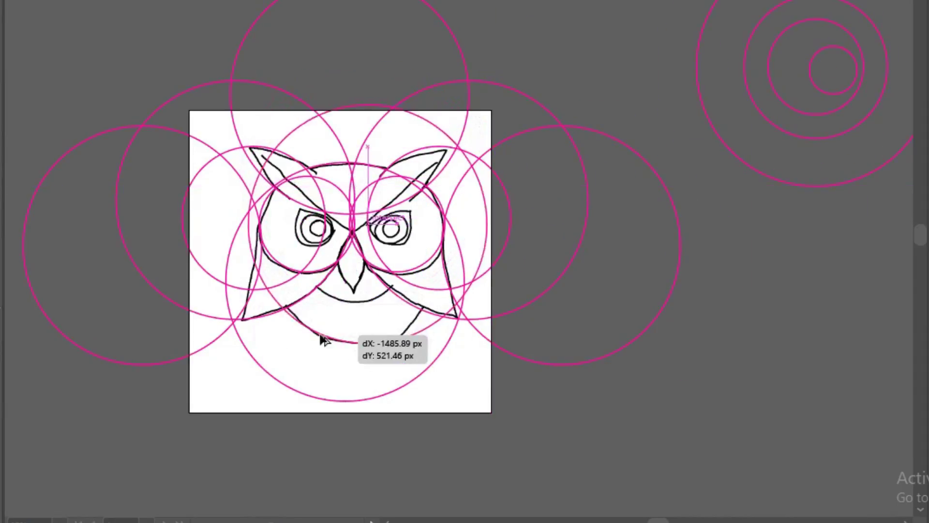
{"action": "left_click_drag", "start_coordinate": [832, 43], "coordinate": [358, 338]}
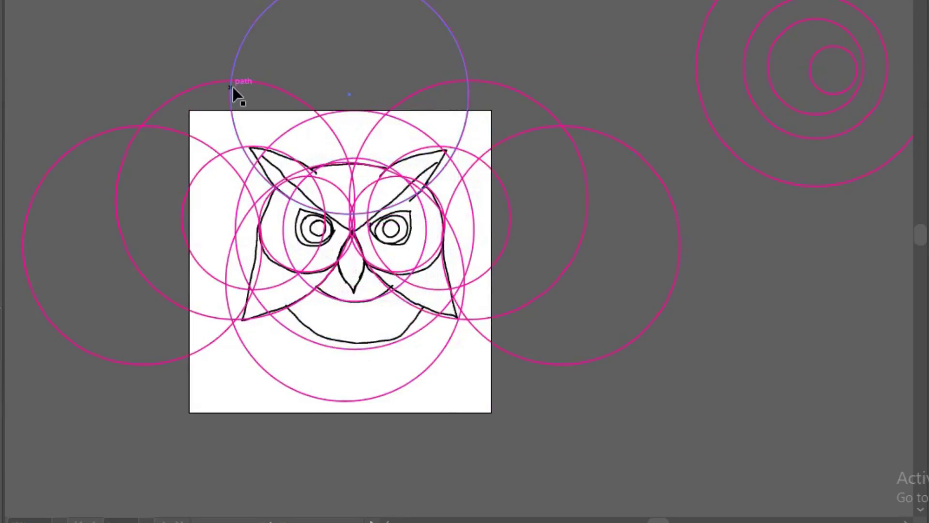
{"action": "left_click_drag", "start_coordinate": [116, 69], "coordinate": [526, 428]}
{"action": "left_click", "coordinate": [497, 414]}
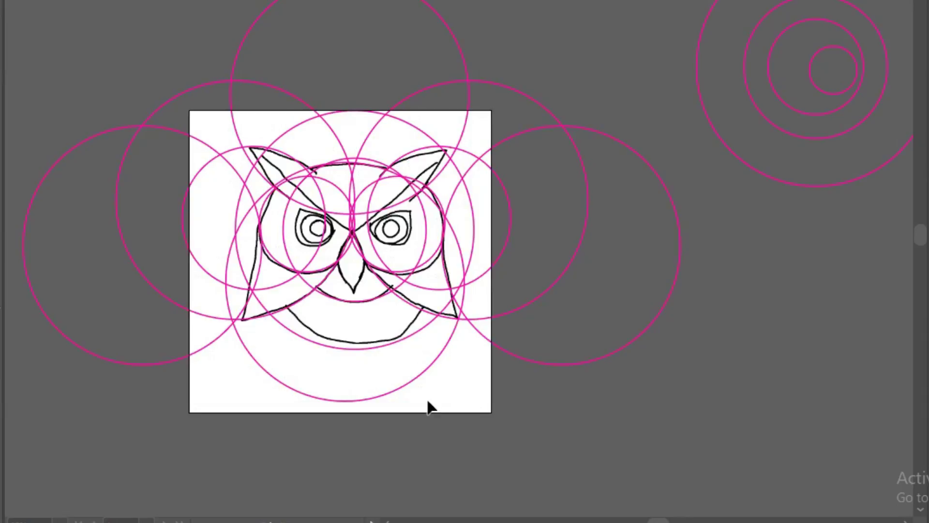
With Shape Builder, merge both ear and both eye regions into single shapes.
{"action": "left_click_drag", "start_coordinate": [454, 232], "coordinate": [452, 239]}
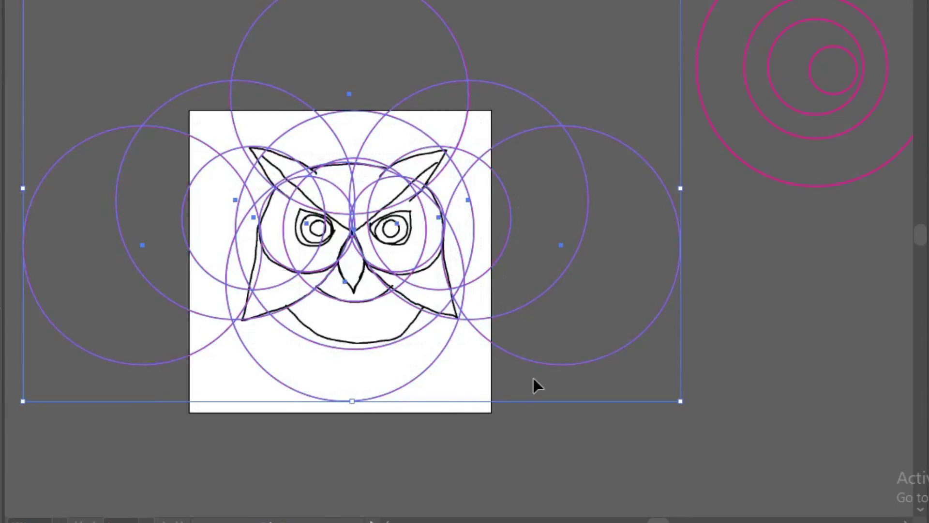
{"action": "left_click_drag", "start_coordinate": [471, 345], "coordinate": [496, 360]}
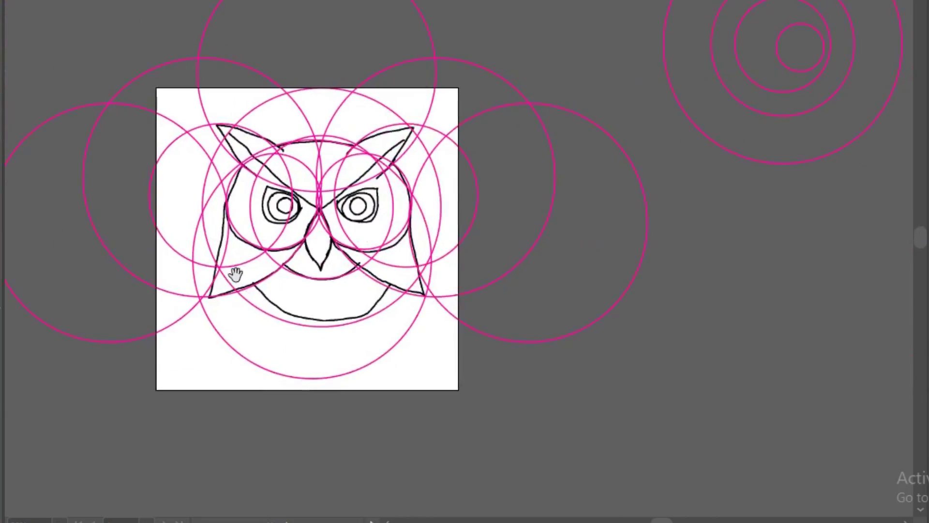
{"action": "key", "text": "ctrl+shift+b"}
{"action": "left_click", "coordinate": [256, 154]}
{"action": "left_click", "coordinate": [245, 207]}
{"action": "left_click", "coordinate": [361, 190]}
{"action": "left_click", "coordinate": [400, 159]}
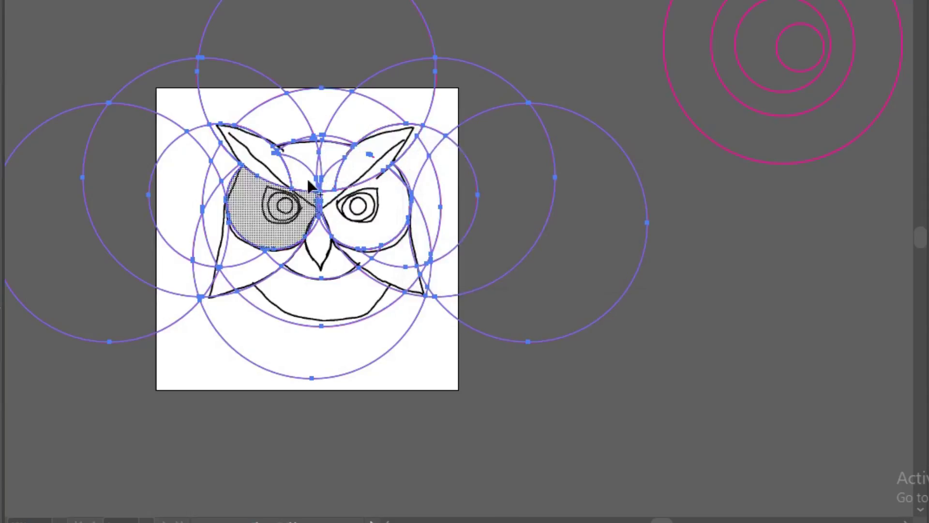
Merge the ears and forehead, then delete leftover outer circle pieces.
{"action": "left_click_drag", "start_coordinate": [245, 145], "coordinate": [358, 180]}
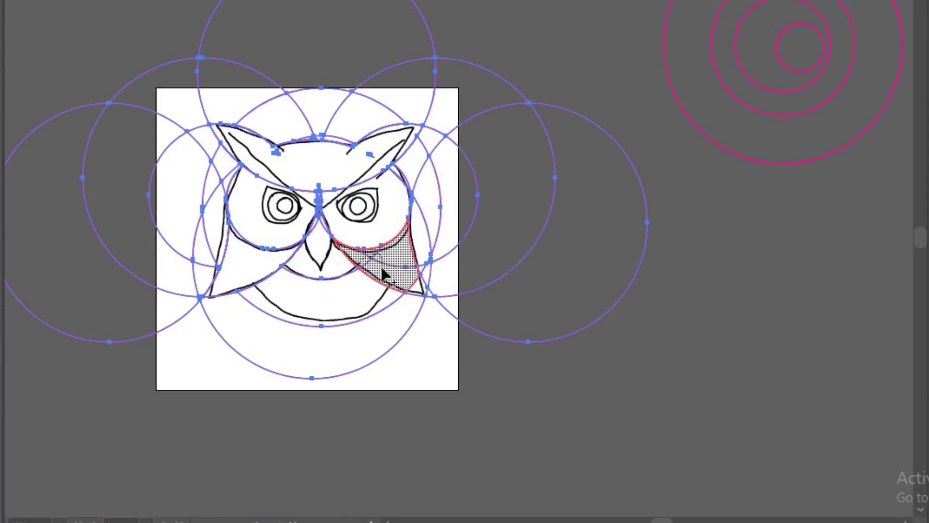
{"action": "left_click_drag", "start_coordinate": [441, 139], "coordinate": [462, 179]}
{"action": "left_click_drag", "start_coordinate": [112, 172], "coordinate": [145, 394]}
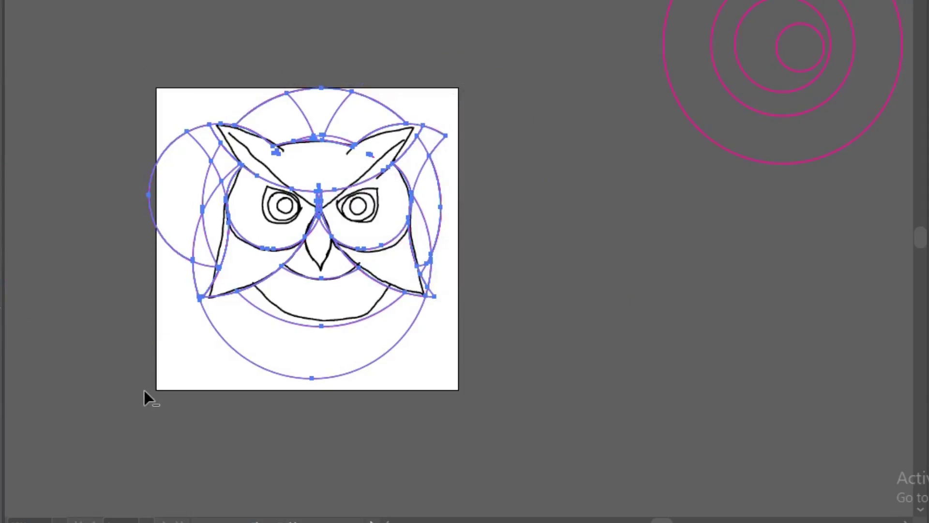
Delete the extra crescents, the lens above the beak, the top cap and right-side arcs.
{"action": "left_click_drag", "start_coordinate": [224, 181], "coordinate": [190, 278]}
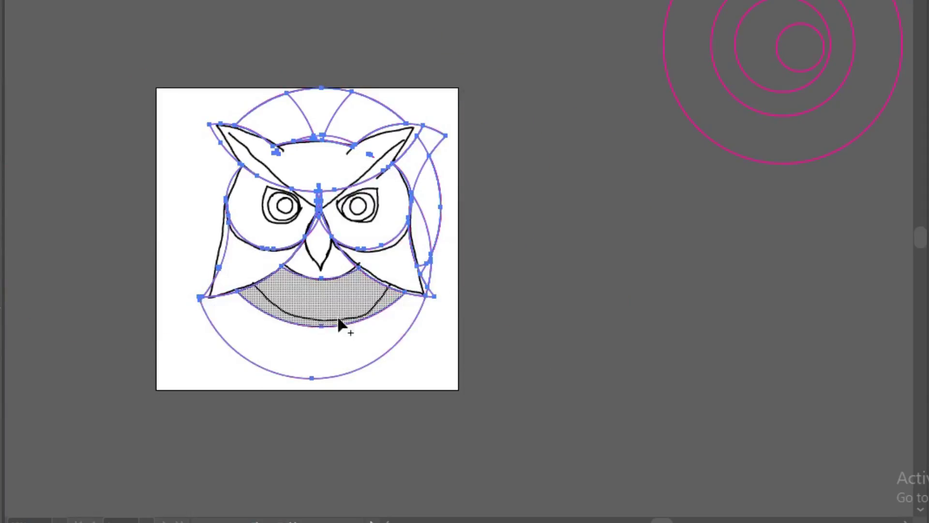
{"action": "scroll", "coordinate": [330, 236], "scroll_direction": "up", "scroll_amount": 3}
{"action": "scroll", "coordinate": [357, 264], "scroll_direction": "up", "scroll_amount": 2}
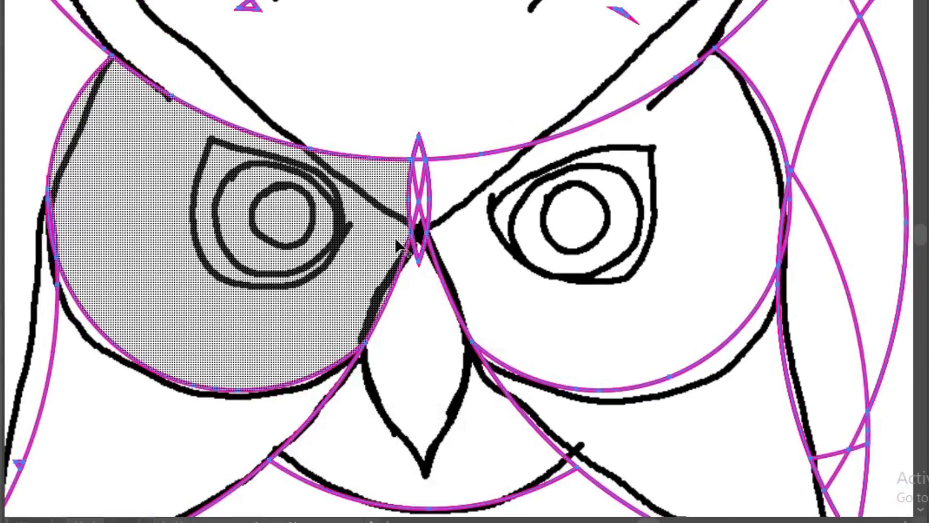
{"action": "left_click", "coordinate": [419, 147], "text": "alt"}
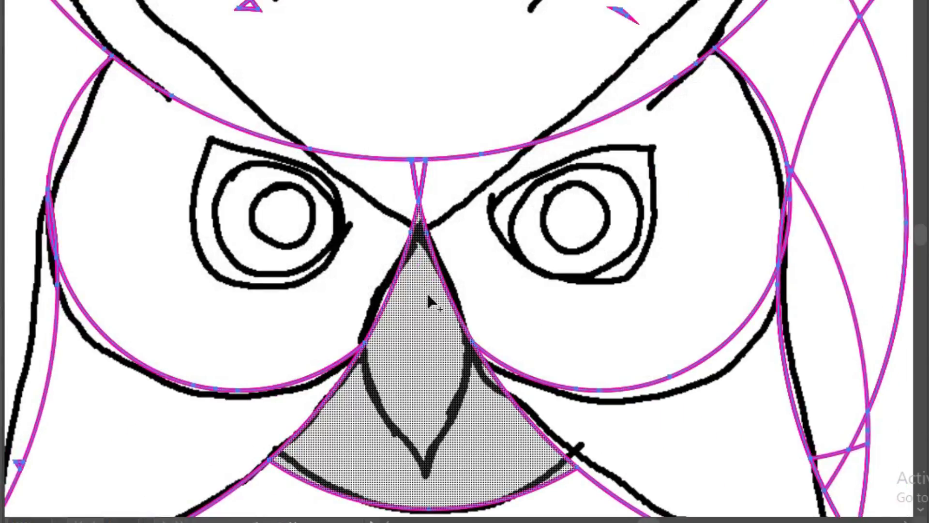
{"action": "scroll", "coordinate": [484, 148], "scroll_direction": "down", "scroll_amount": 3}
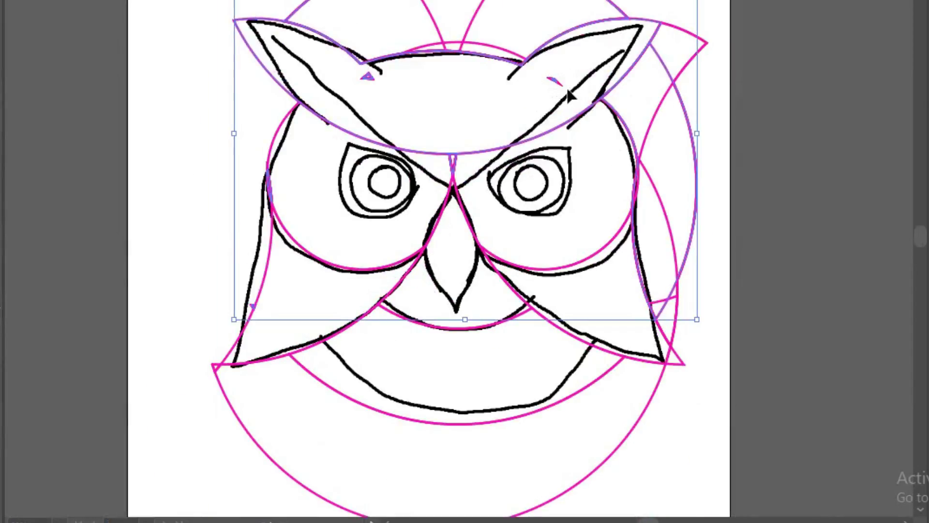
{"action": "left_click_drag", "start_coordinate": [688, 468], "coordinate": [688, 468]}
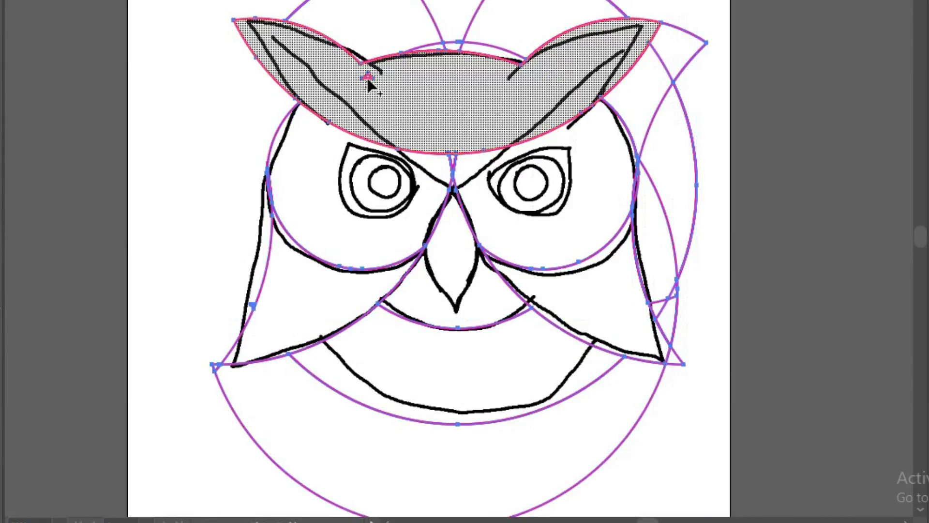
{"action": "left_click", "coordinate": [494, 27], "text": "alt"}
{"action": "left_click", "coordinate": [678, 169], "text": "alt"}
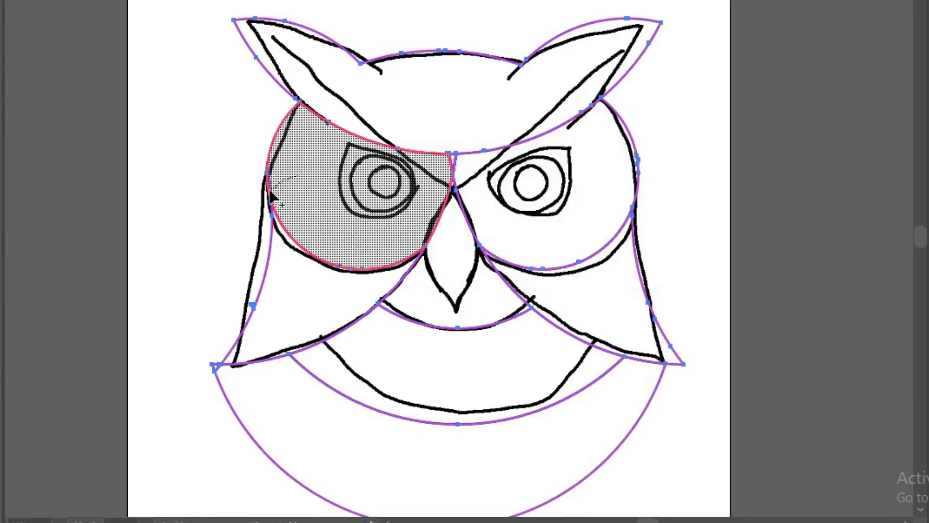
Move the concentric circles down beside the trimmed owl head.
{"action": "key", "text": "v"}
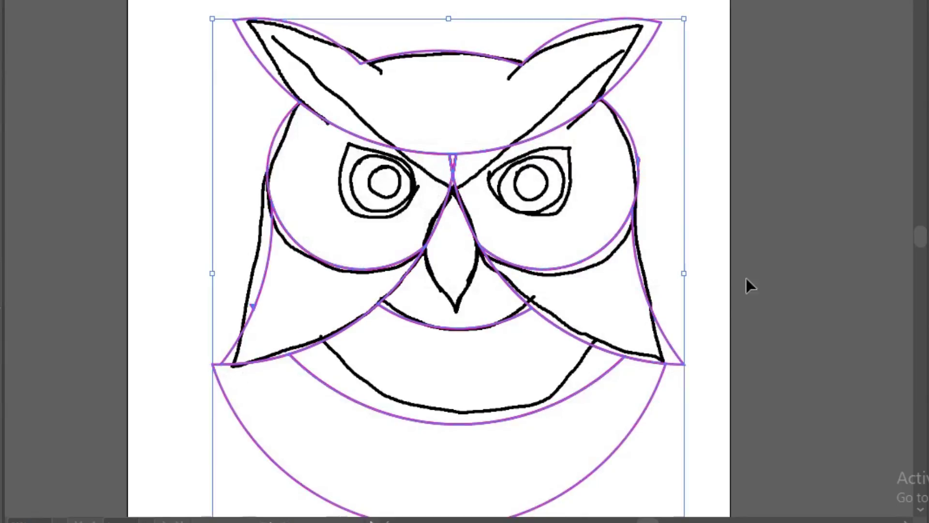
{"action": "left_click", "coordinate": [644, 365]}
{"action": "scroll", "coordinate": [668, 326], "scroll_direction": "down", "scroll_amount": 3}
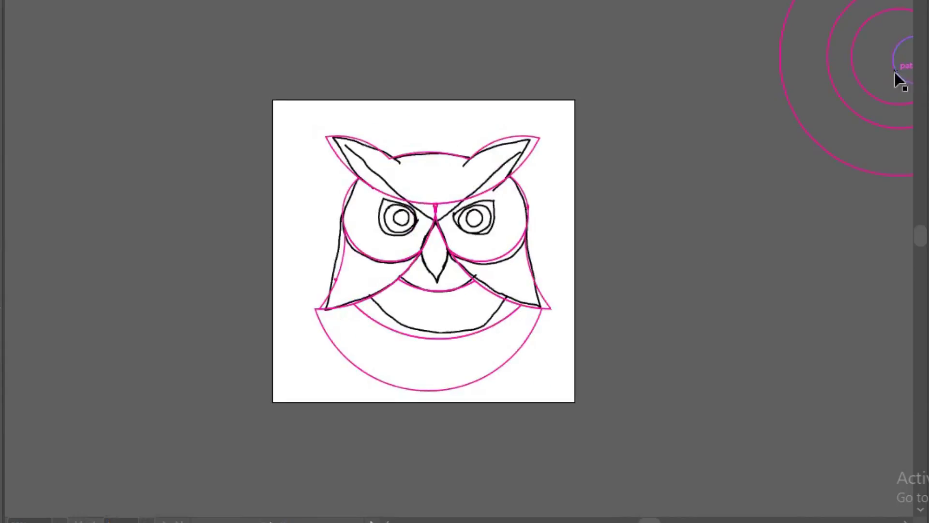
{"action": "left_click_drag", "start_coordinate": [895, 80], "coordinate": [679, 287]}
{"action": "scroll", "coordinate": [679, 281], "scroll_direction": "up", "scroll_amount": 3}
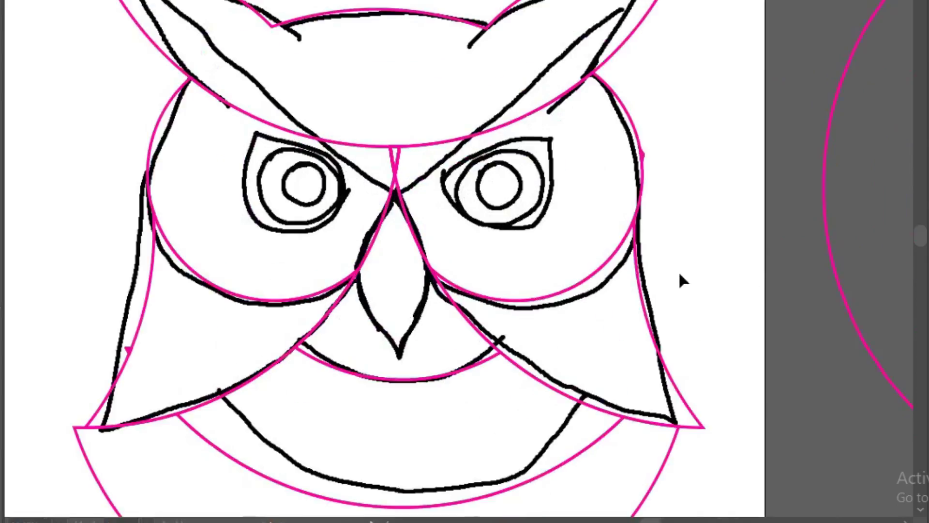
{"action": "scroll", "coordinate": [680, 281], "scroll_direction": "down", "scroll_amount": 3}
Place small rings from the group over one of the owl's eyes.
{"action": "mouse_move", "coordinate": [736, 141]}
{"action": "left_mouse_down"}
{"action": "mouse_move", "coordinate": [362, 182]}
{"action": "mouse_move", "coordinate": [177, 178]}
{"action": "left_mouse_up"}
{"action": "left_click", "coordinate": [213, 205], "text": "shift"}
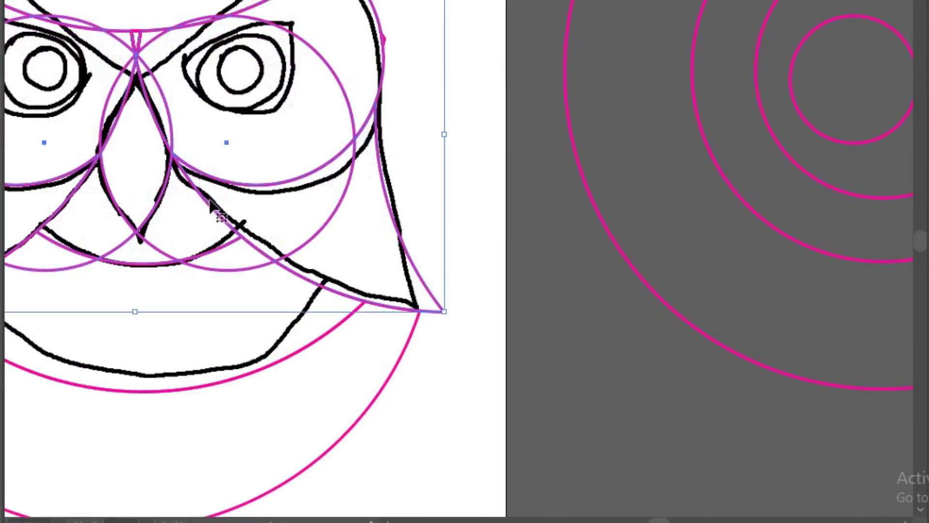
{"action": "left_click", "coordinate": [332, 83]}
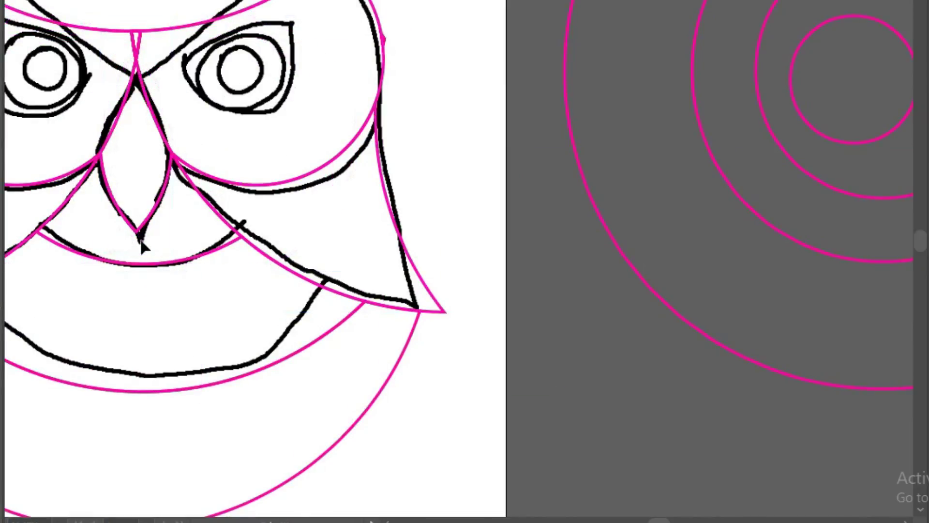
{"action": "scroll", "coordinate": [295, 253], "scroll_direction": "up", "scroll_amount": 5}
{"action": "scroll", "coordinate": [294, 253], "scroll_direction": "left", "scroll_amount": 3}
{"action": "scroll", "coordinate": [363, 318], "scroll_direction": "down", "scroll_amount": 2}
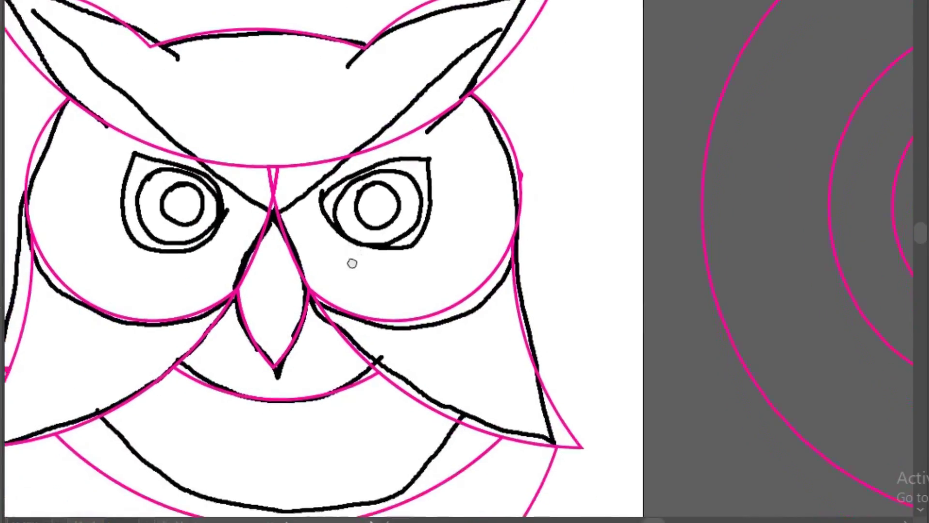
{"action": "left_click_drag", "start_coordinate": [343, 260], "coordinate": [348, 269]}
{"action": "scroll", "coordinate": [343, 277], "scroll_direction": "down", "scroll_amount": 3}
{"action": "scroll", "coordinate": [460, 288], "scroll_direction": "up", "scroll_amount": 3}
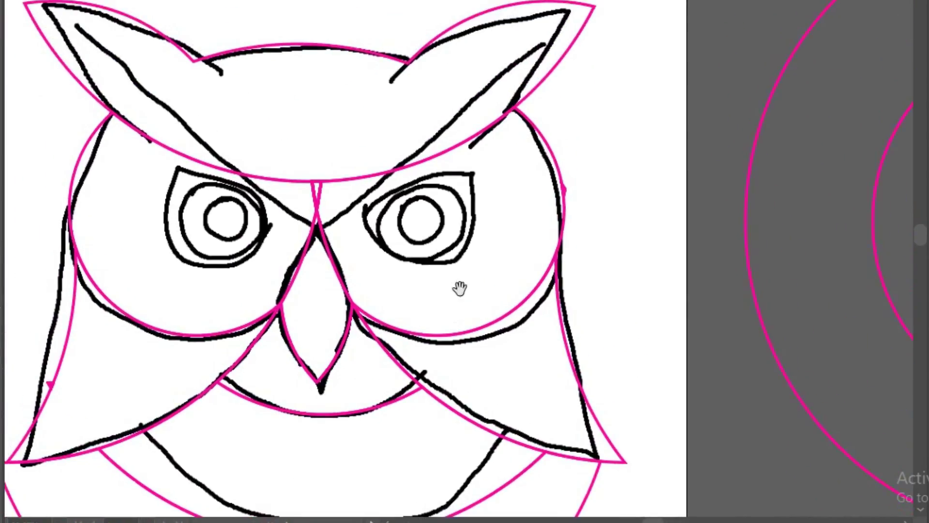
{"action": "scroll", "coordinate": [460, 288], "scroll_direction": "right", "scroll_amount": 4}
{"action": "mouse_move", "coordinate": [743, 171]}
{"action": "left_mouse_down"}
{"action": "mouse_move", "coordinate": [171, 192]}
{"action": "mouse_move", "coordinate": [138, 152]}
{"action": "left_mouse_up"}
Center small and larger rings over the owl's right eye.
{"action": "mouse_move", "coordinate": [227, 210]}
{"action": "left_mouse_down"}
{"action": "mouse_move", "coordinate": [237, 215]}
{"action": "mouse_move", "coordinate": [228, 227]}
{"action": "left_mouse_up"}
{"action": "left_click_drag", "start_coordinate": [746, 91], "coordinate": [150, 172]}
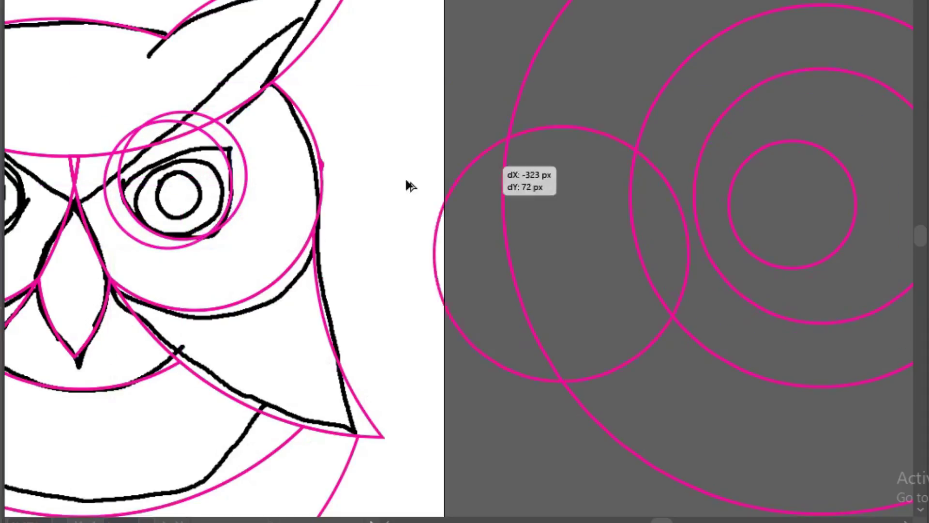
{"action": "left_click", "coordinate": [245, 186], "text": "shift"}
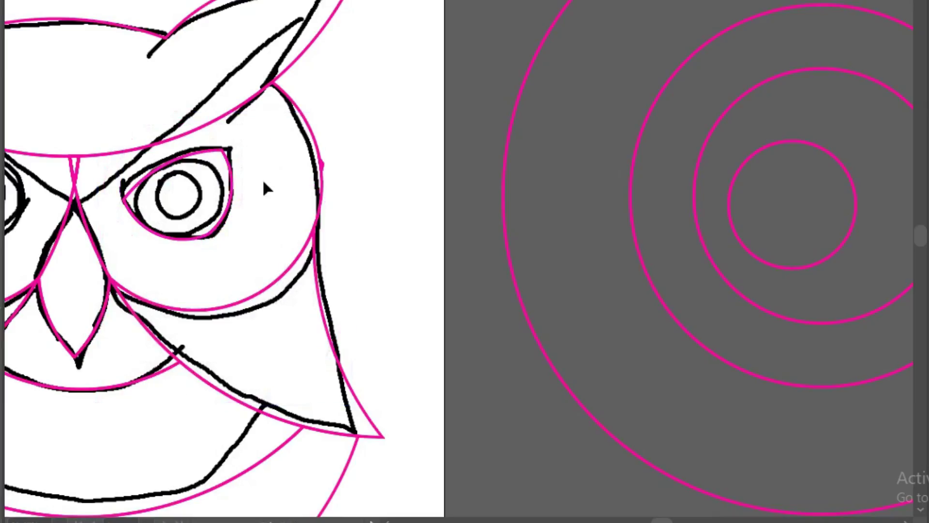
{"action": "scroll", "coordinate": [543, 248], "scroll_direction": "down", "scroll_amount": 3}
{"action": "scroll", "coordinate": [531, 271], "scroll_direction": "up", "scroll_amount": 1}
{"action": "scroll", "coordinate": [531, 272], "scroll_direction": "up", "scroll_amount": 2}
{"action": "mouse_move", "coordinate": [790, 255]}
{"action": "left_mouse_down"}
{"action": "mouse_move", "coordinate": [225, 248]}
{"action": "mouse_move", "coordinate": [181, 196]}
{"action": "mouse_move", "coordinate": [107, 228]}
{"action": "left_mouse_up"}
Add a pupil copy enlarged to about 96 px and merge the eye shapes.
{"action": "key", "text": "ctrl+c"}
{"action": "key", "text": "ctrl+f"}
{"action": "left_click_drag", "start_coordinate": [176, 230], "coordinate": [178, 223]}
{"action": "left_click_drag", "start_coordinate": [97, 128], "coordinate": [156, 232]}
{"action": "key", "text": "shift+m"}
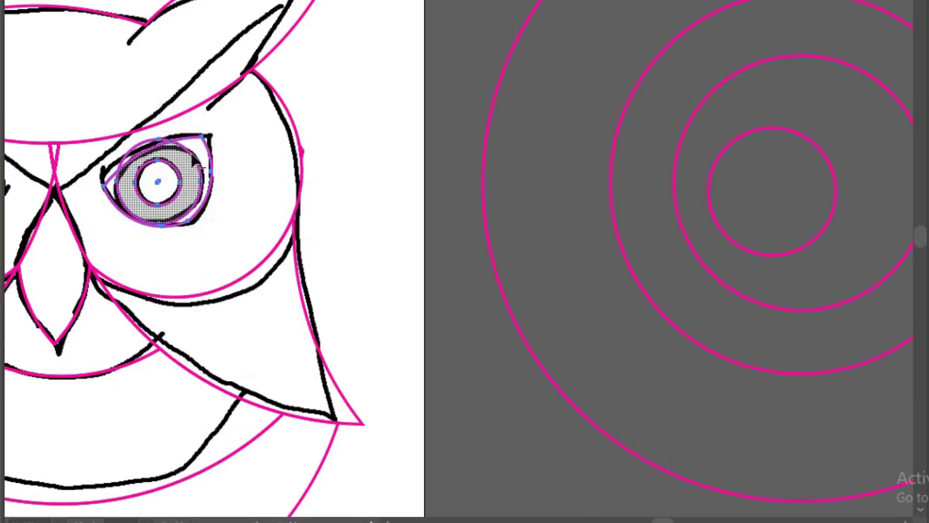
Make a reflected copy of the eye and place it over the left eye.
{"action": "right_click", "coordinate": [274, 151]}
{"action": "mouse_move", "coordinate": [321, 446]}
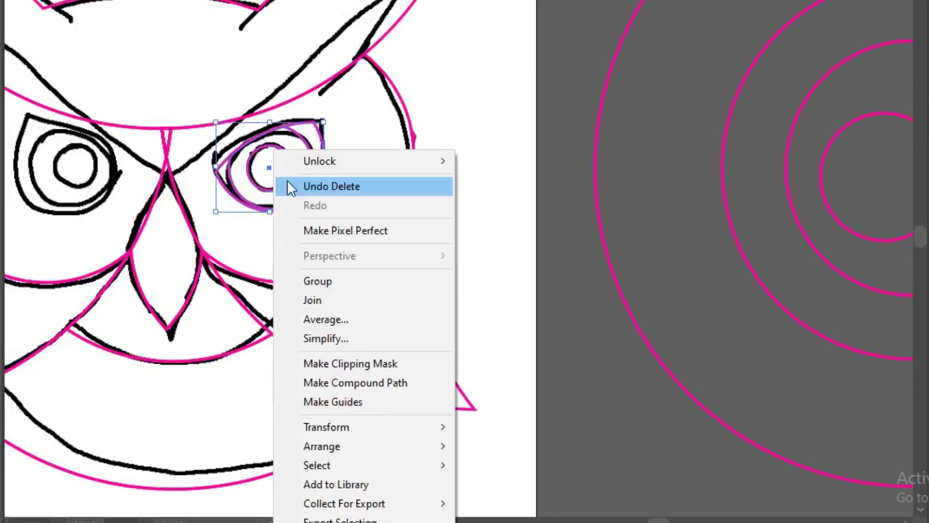
{"action": "left_click", "coordinate": [501, 338]}
{"action": "left_click", "coordinate": [818, 299]}
{"action": "left_click_drag", "start_coordinate": [217, 155], "coordinate": [97, 155]}
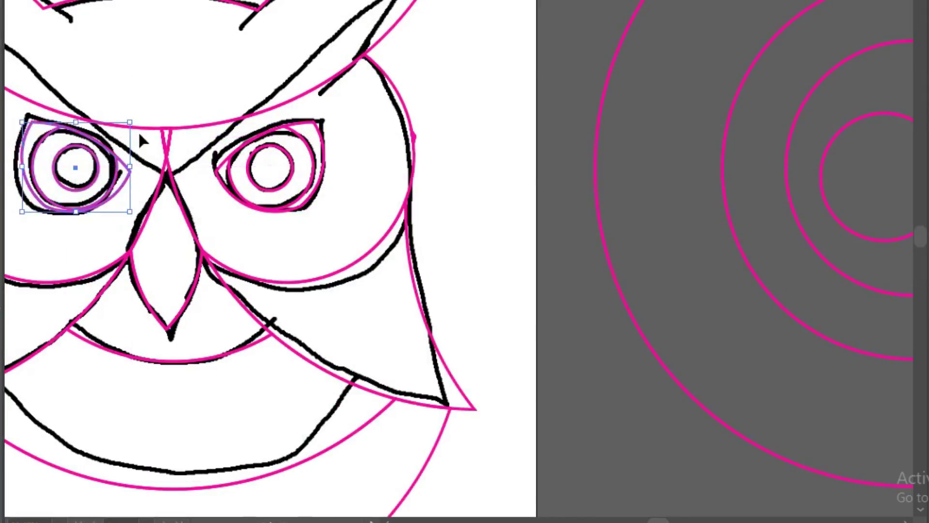
{"action": "left_click_drag", "start_coordinate": [287, 191], "coordinate": [420, 226]}
Draw a V-shaped brow line from the left ear tip, between the eyes, to the right ear.
{"action": "left_click", "coordinate": [111, 32]}
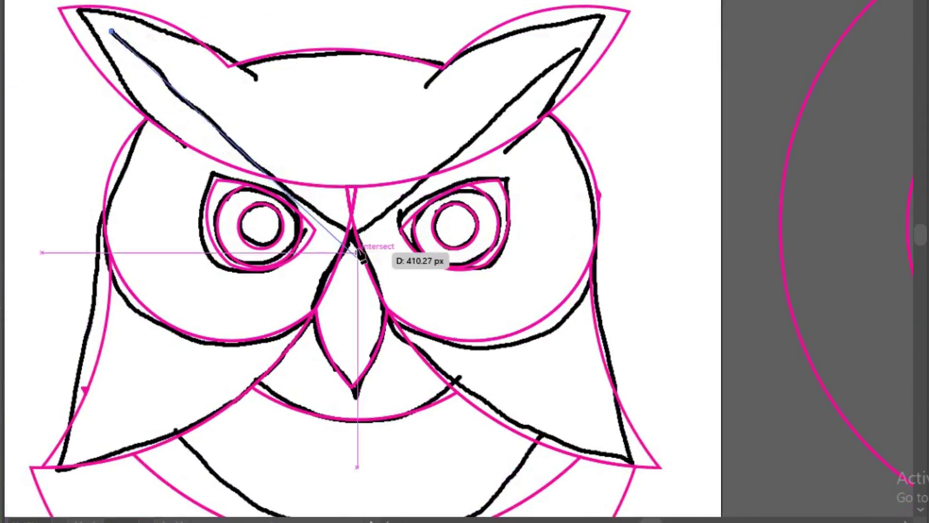
{"action": "left_click", "coordinate": [351, 213]}
{"action": "left_click", "coordinate": [578, 43]}
{"action": "key", "text": "v"}
{"action": "left_click", "coordinate": [646, 128]}
Merge the V path with the head's forehead arc pieces into one region.
{"action": "left_click", "coordinate": [377, 223]}
{"action": "left_click", "coordinate": [327, 202]}
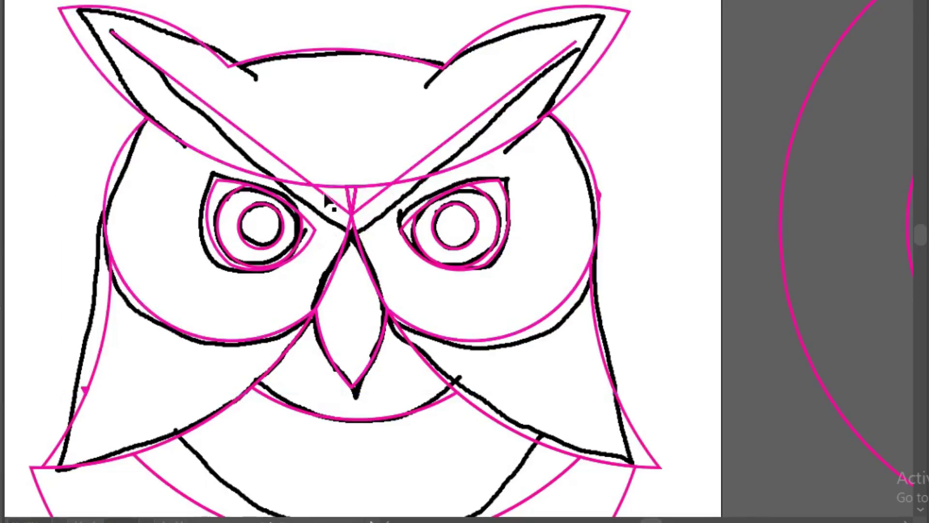
{"action": "left_click", "coordinate": [379, 198]}
{"action": "left_click", "coordinate": [297, 149]}
{"action": "left_click", "coordinate": [373, 166]}
{"action": "left_click", "coordinate": [372, 206], "text": "shift"}
{"action": "key", "text": "shift+m"}
{"action": "left_click_drag", "start_coordinate": [442, 161], "coordinate": [351, 194]}
{"action": "key", "text": "ctrl+a"}
{"action": "key", "text": "shift+m"}
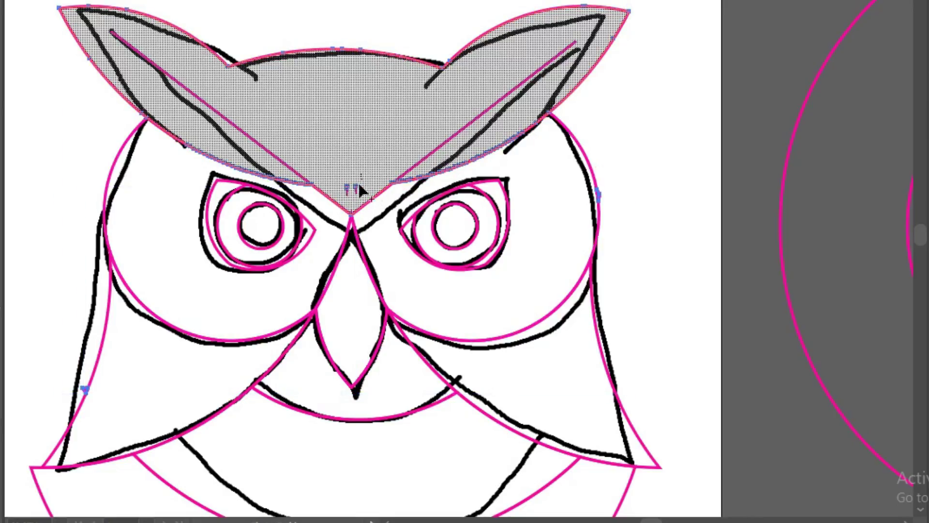
Move the owl construction to the left of the artboard.
{"action": "key", "text": "v"}
{"action": "key", "text": "ctrl+minus"}
{"action": "key", "text": "ctrl+minus"}
{"action": "key", "text": "ctrl+minus"}
{"action": "left_click_drag", "start_coordinate": [489, 338], "coordinate": [225, 368]}
{"action": "left_click", "coordinate": [224, 367]}
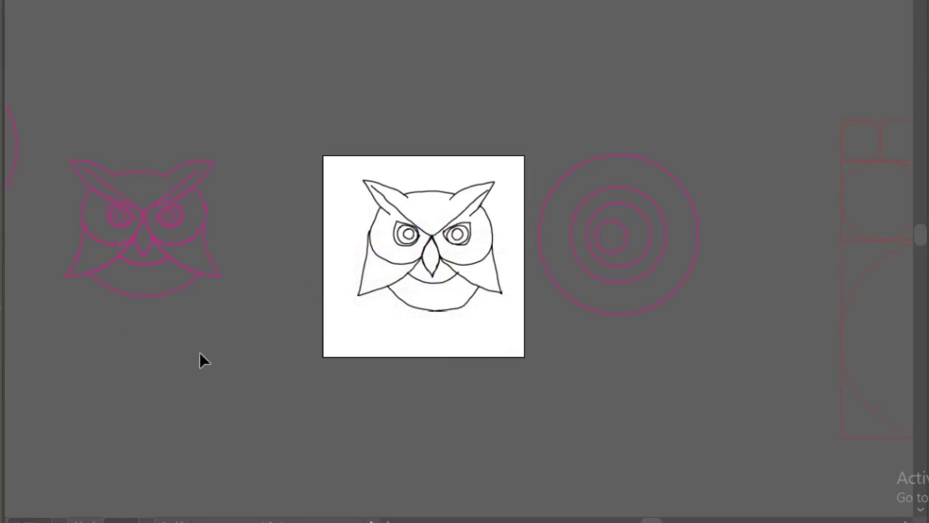
Select the pink owl construction and move it up and right.
{"action": "left_click", "coordinate": [71, 307]}
{"action": "left_click", "coordinate": [88, 264], "text": "shift"}
{"action": "left_click_drag", "start_coordinate": [226, 301], "coordinate": [473, 296]}
{"action": "left_click_drag", "start_coordinate": [456, 253], "coordinate": [539, 156]}
{"action": "left_click_drag", "start_coordinate": [596, 138], "coordinate": [353, 281]}
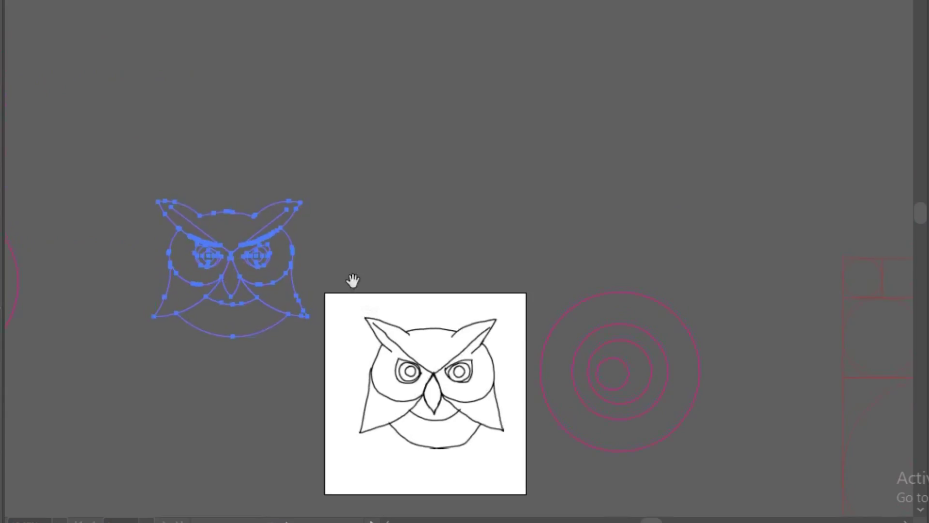
Duplicate the owl beside the circles and fill its side wing pieces with magenta.
{"action": "left_click", "coordinate": [277, 277]}
{"action": "left_click_drag", "start_coordinate": [276, 276], "coordinate": [692, 226]}
{"action": "left_click_drag", "start_coordinate": [717, 262], "coordinate": [708, 236]}
{"action": "key", "text": "ctrl+z"}
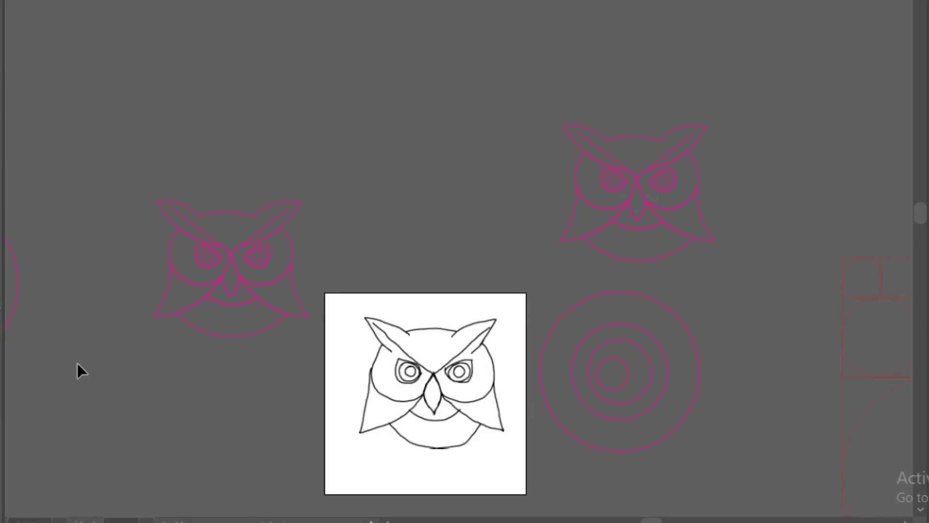
{"action": "left_click", "coordinate": [702, 220]}
Fill both eye sockets dark magenta and send them behind the eye shapes.
{"action": "left_click", "coordinate": [575, 183]}
{"action": "scroll", "coordinate": [756, 148], "scroll_direction": "up", "scroll_amount": 3}
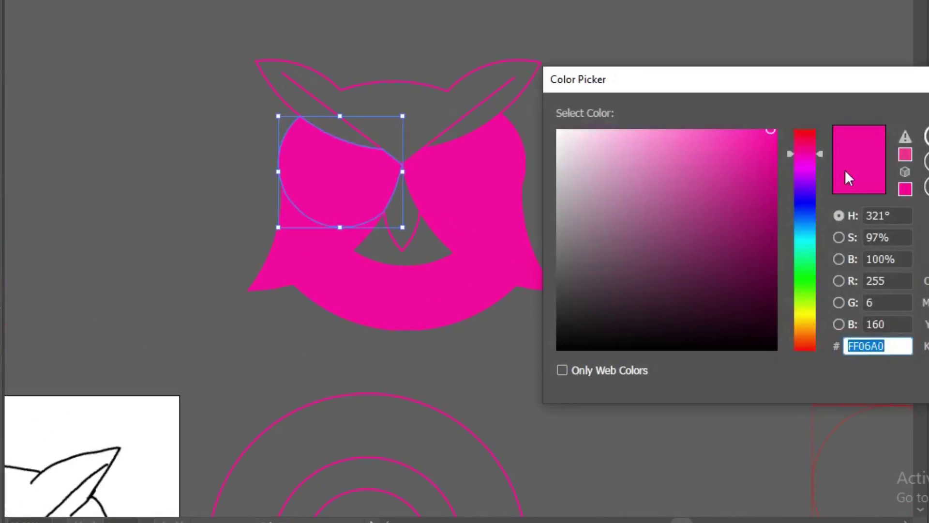
{"action": "left_click", "coordinate": [750, 231]}
{"action": "key", "text": "Return"}
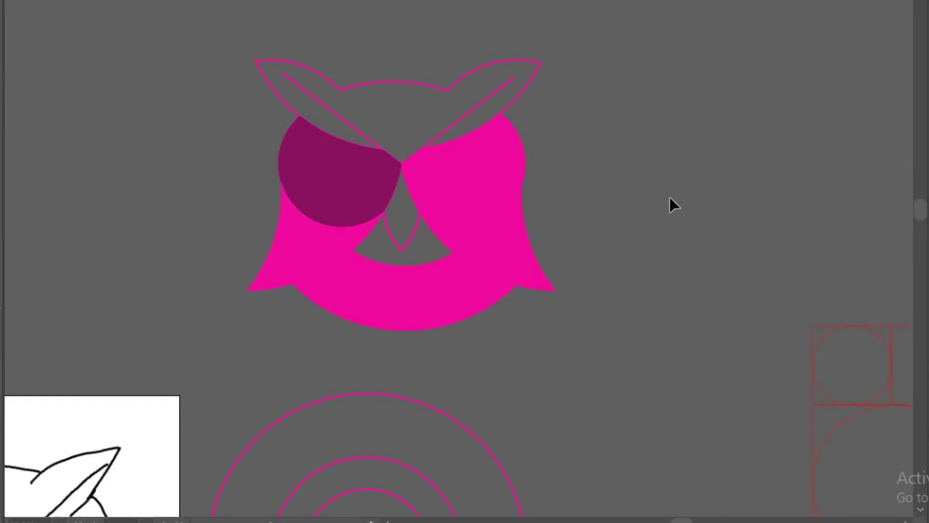
{"action": "left_click", "coordinate": [480, 189]}
{"action": "key", "text": "ctrl+["}
Fill both eye shapes white, keeping the pupil circles above them.
{"action": "left_click", "coordinate": [360, 195]}
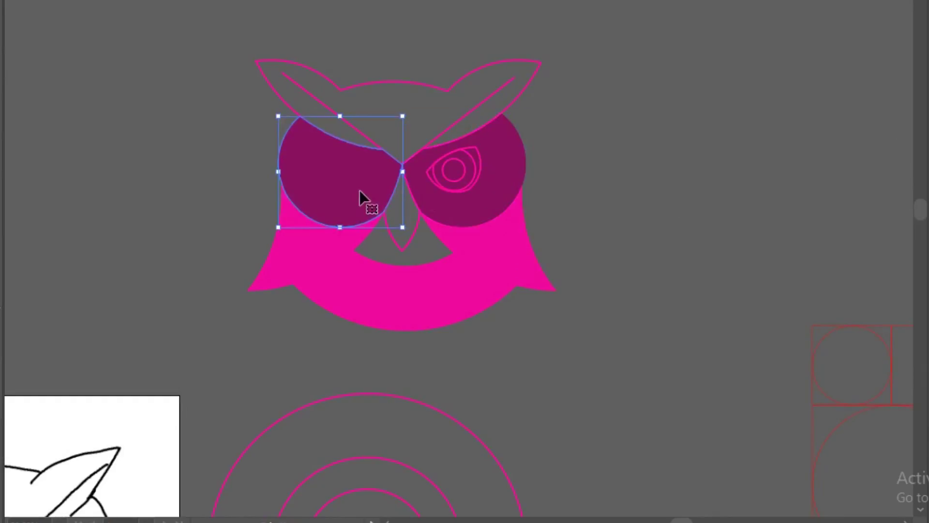
{"action": "key", "text": "d"}
{"action": "left_click", "coordinate": [328, 164]}
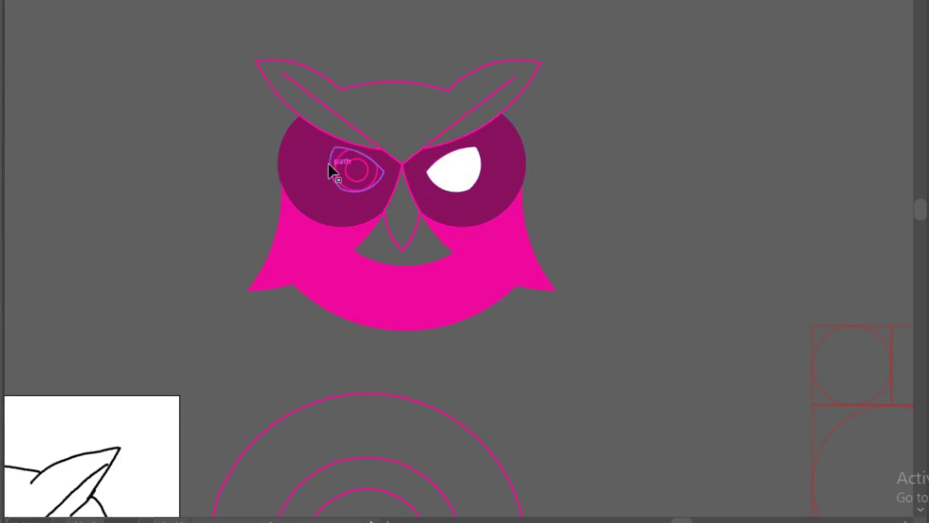
{"action": "key", "text": "d"}
{"action": "key", "text": "ctrl+["}
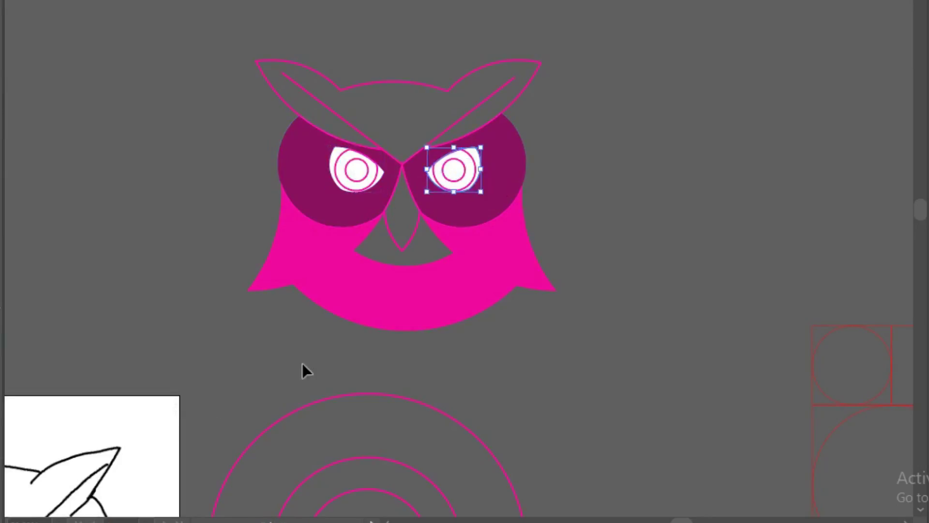
Colour the irises dark purple #4C253F and the pupils a darker sampled colour.
{"action": "key", "text": "a"}
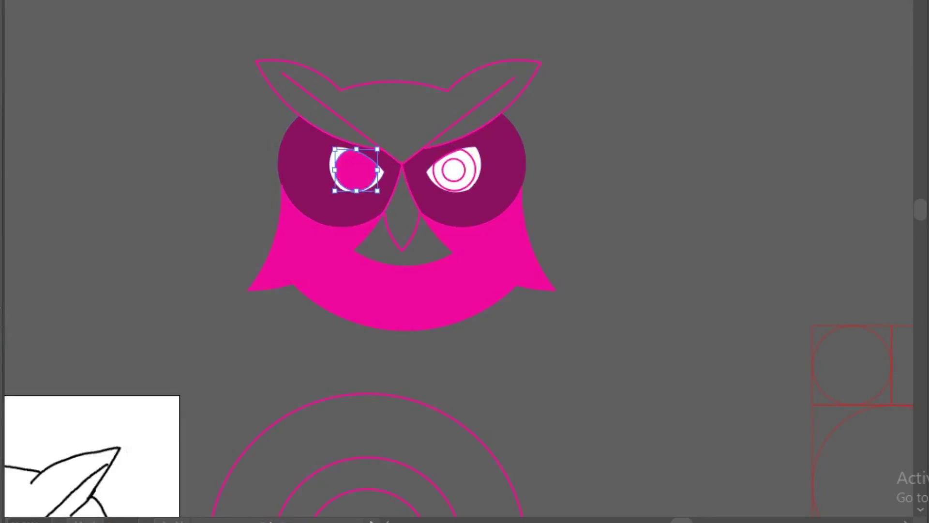
{"action": "left_click_drag", "start_coordinate": [613, 307], "coordinate": [669, 283]}
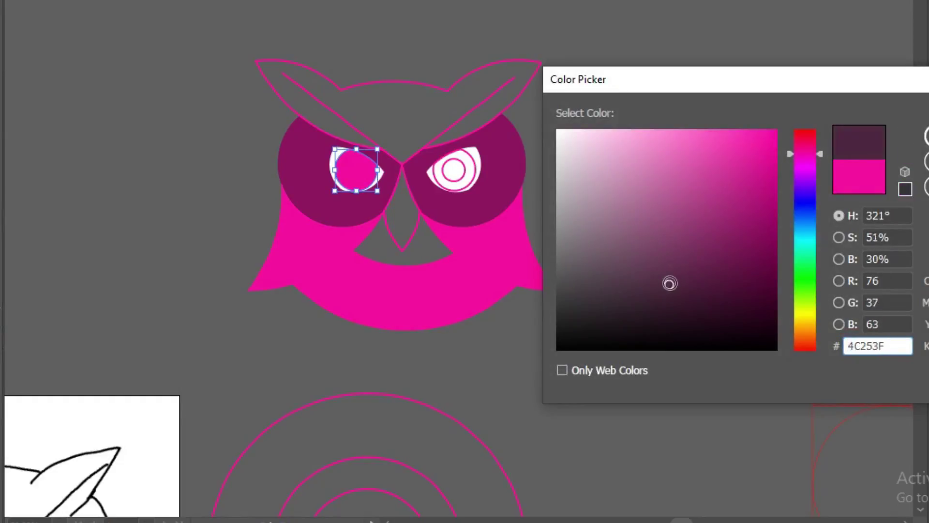
{"action": "key", "text": "Return"}
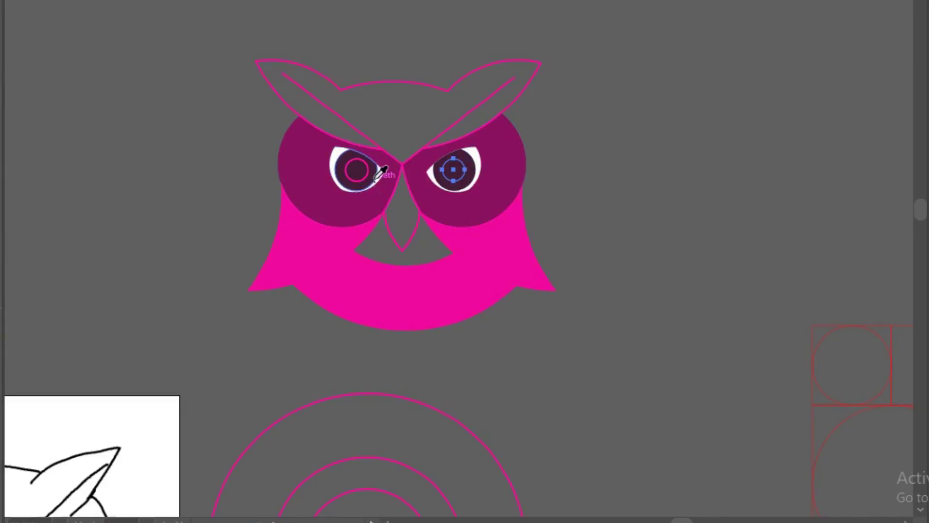
{"action": "key", "text": "Return"}
{"action": "left_click", "coordinate": [553, 161]}
{"action": "left_click", "coordinate": [356, 169]}
{"action": "left_click", "coordinate": [466, 164]}
Fill the beak shape brown #8E353E.
{"action": "left_click", "coordinate": [491, 201]}
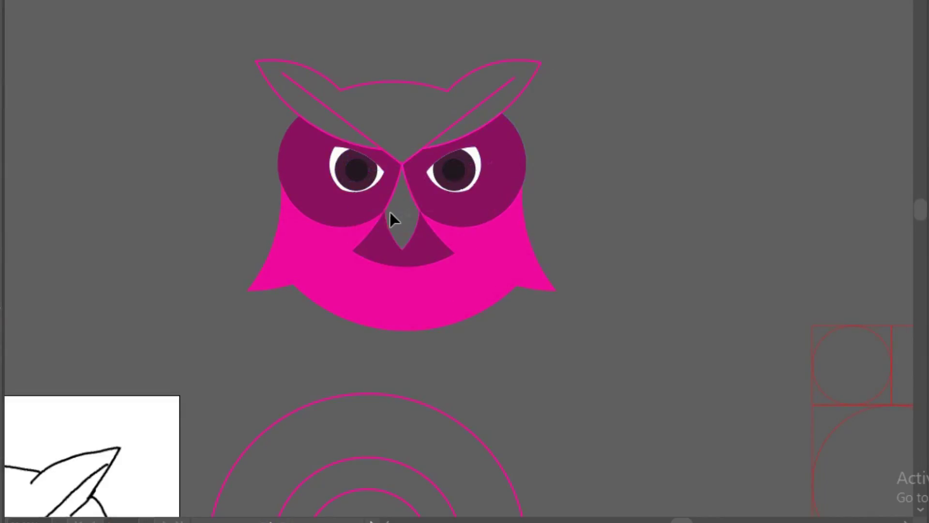
{"action": "left_click", "coordinate": [391, 209]}
{"action": "key", "text": "i"}
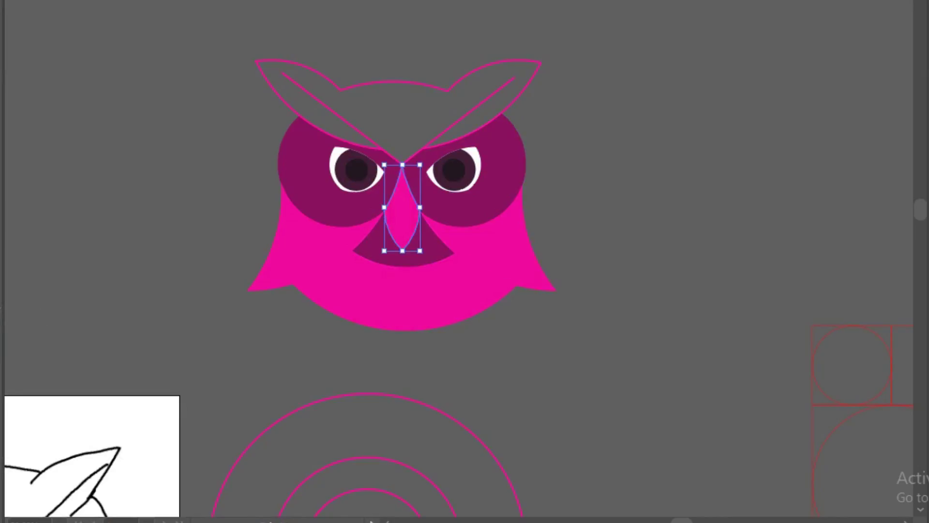
{"action": "type", "text": "8E353E"}
{"action": "key", "text": "Return"}
Recolour the head and ears magenta #A0077E and fill the body circle with the beak brown.
{"action": "left_click", "coordinate": [515, 66]}
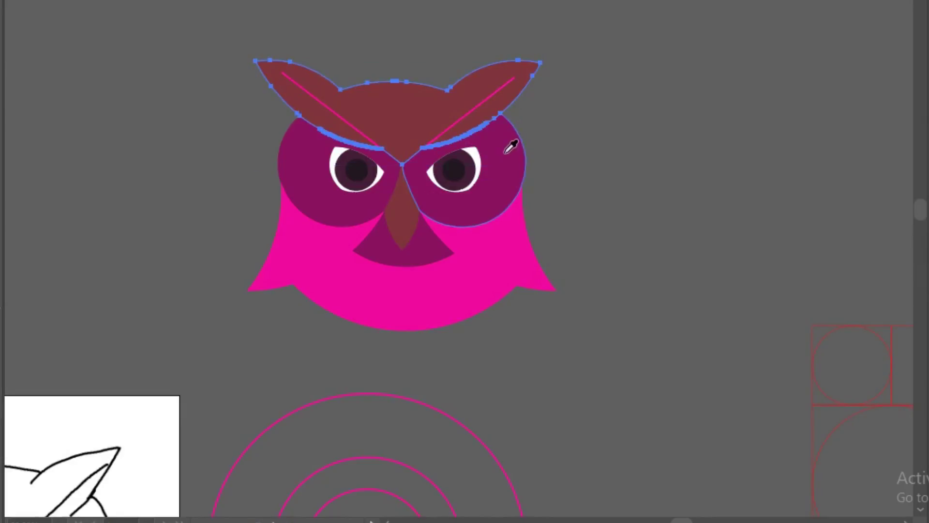
{"action": "key", "text": "ctrl+z"}
{"action": "type", "text": "A0077E"}
{"action": "key", "text": "Return"}
{"action": "left_click", "coordinate": [319, 259]}
{"action": "left_click", "coordinate": [367, 300]}
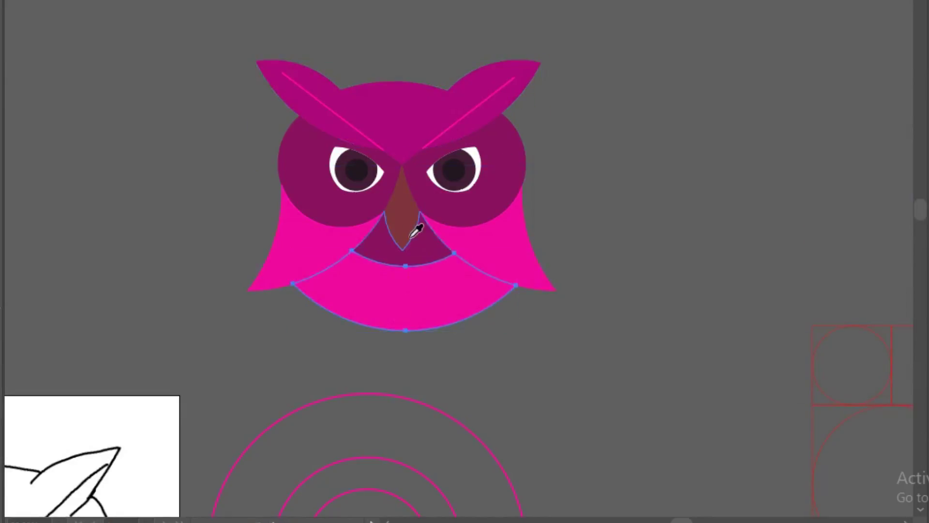
{"action": "left_click", "coordinate": [406, 230]}
Apply a tapered stroke width profile to both ear lines.
{"action": "left_click", "coordinate": [481, 102]}
{"action": "left_click", "coordinate": [346, 121], "text": "shift"}
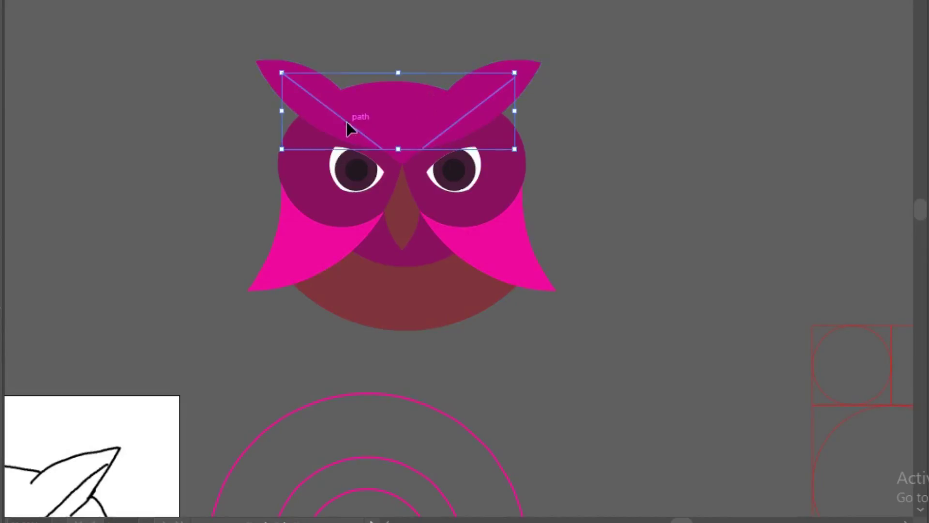
{"action": "left_click", "coordinate": [879, 311]}
{"action": "left_click", "coordinate": [687, 289]}
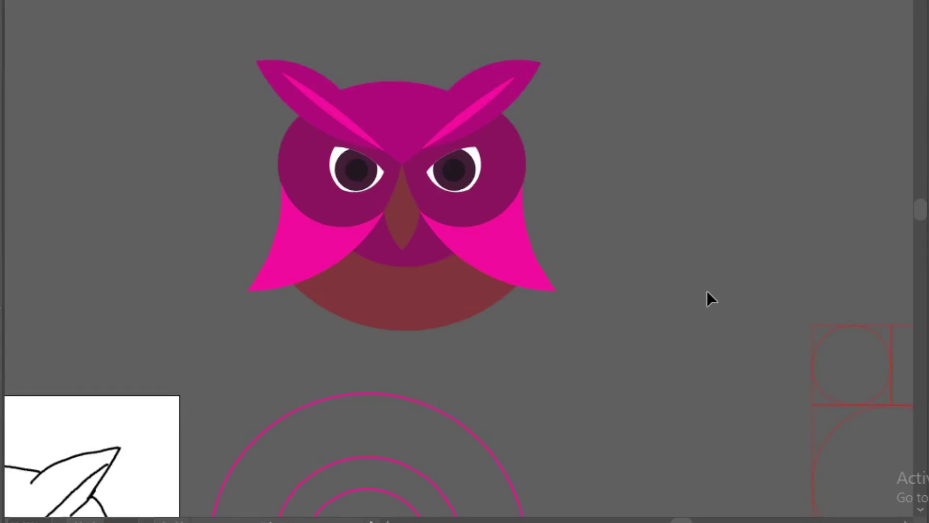
{"action": "scroll", "coordinate": [589, 196], "scroll_direction": "up", "scroll_amount": 1}
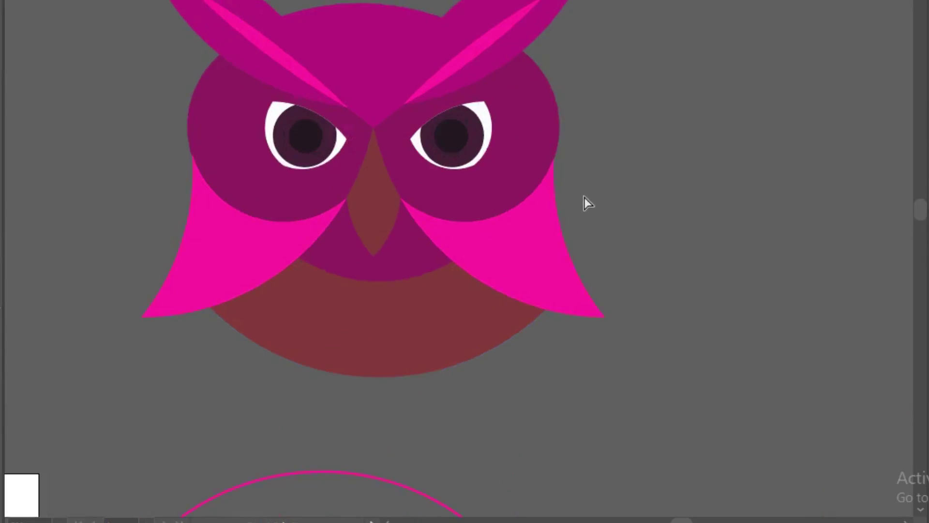
Enlarge both eye-mask halves from their centre.
{"action": "scroll", "coordinate": [584, 197], "scroll_direction": "down", "scroll_amount": 3}
{"action": "key", "text": "ctrl+a"}
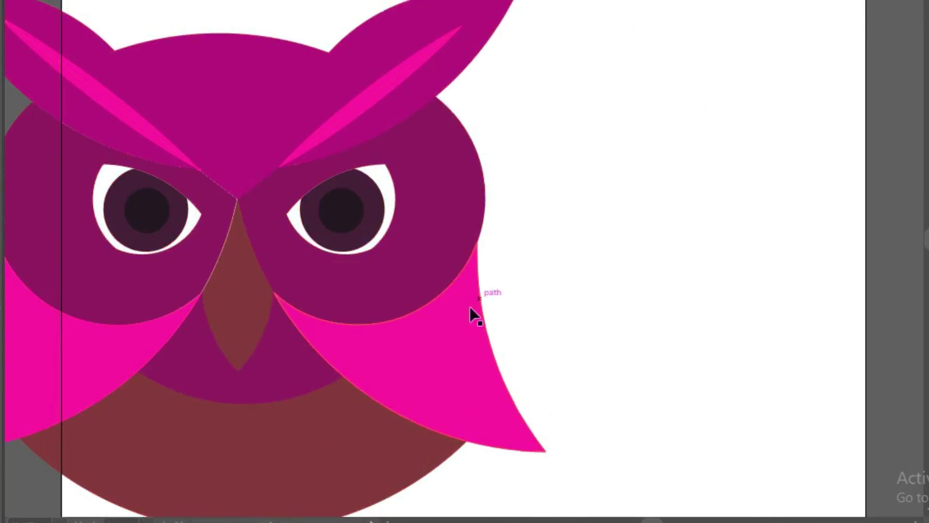
{"action": "left_click", "coordinate": [476, 252]}
{"action": "scroll", "coordinate": [387, 237], "scroll_direction": "down", "scroll_amount": 1}
{"action": "scroll", "coordinate": [387, 237], "scroll_direction": "left", "scroll_amount": 3}
{"action": "left_click", "coordinate": [286, 227], "text": "shift"}
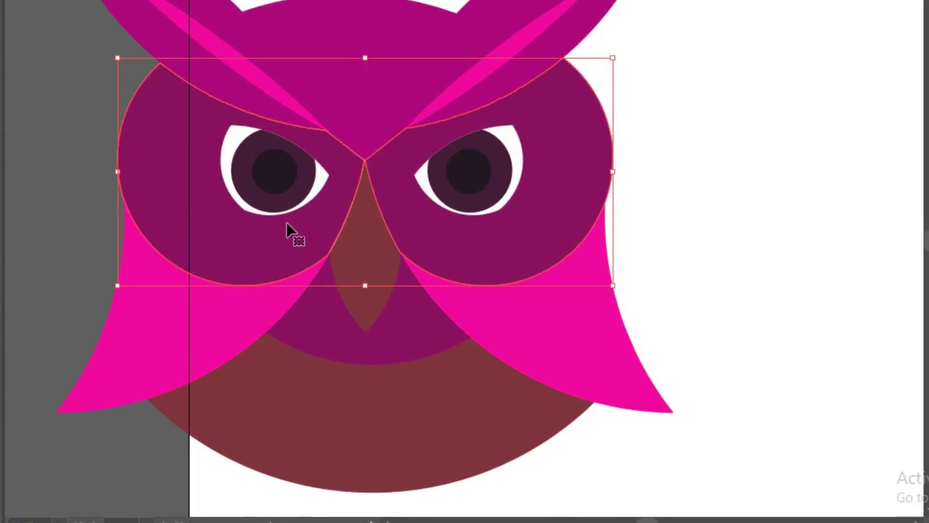
{"action": "left_click_drag", "start_coordinate": [612, 57], "coordinate": [620, 55]}
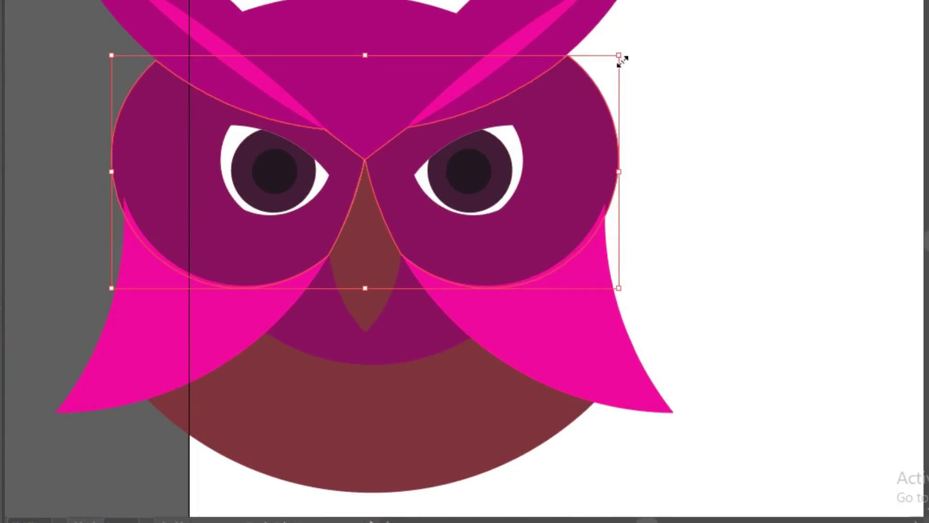
Delete the eye-mask overlaps with the wings using Shape Builder.
{"action": "left_click", "coordinate": [166, 359], "text": "shift"}
{"action": "key", "text": "shift+m"}
{"action": "left_click", "coordinate": [590, 223], "text": "alt"}
{"action": "left_click", "coordinate": [169, 222], "text": "alt"}
{"action": "key", "text": "v"}
{"action": "left_click", "coordinate": [706, 209]}
Scale both wings together and nudge each toward the centre.
{"action": "key", "text": "ctrl+a"}
{"action": "left_click_drag", "start_coordinate": [241, 338], "coordinate": [720, 235]}
{"action": "left_click", "coordinate": [720, 235]}
{"action": "left_click", "coordinate": [483, 390]}
{"action": "key", "text": "ctrl+z"}
{"action": "left_click", "coordinate": [594, 303], "text": "shift"}
{"action": "mouse_move", "coordinate": [721, 364]}
{"action": "left_mouse_down"}
{"action": "mouse_move", "coordinate": [778, 340]}
{"action": "mouse_move", "coordinate": [768, 440]}
{"action": "left_mouse_up"}
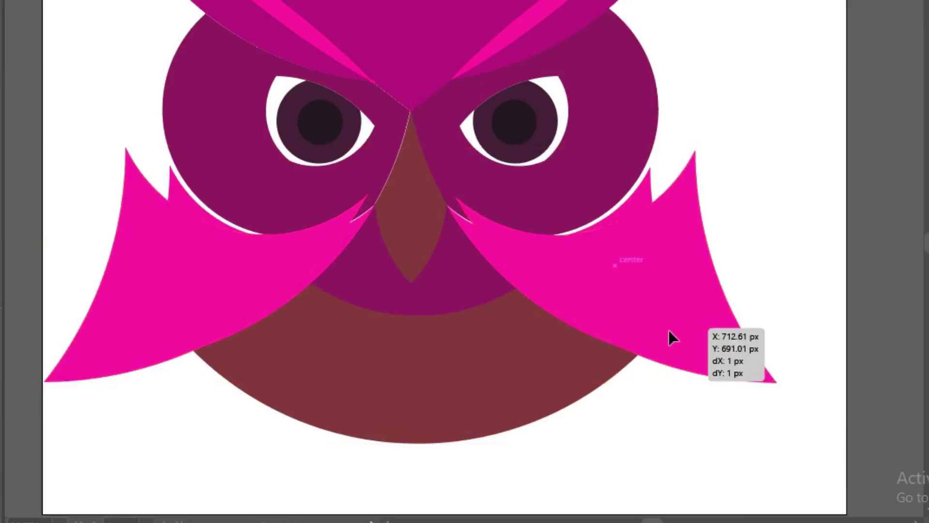
{"action": "left_click_drag", "start_coordinate": [673, 337], "coordinate": [663, 337]}
{"action": "left_click_drag", "start_coordinate": [180, 328], "coordinate": [189, 338]}
Fine-tune the wing positions, shifting the left wing slightly left.
{"action": "left_click", "coordinate": [581, 329], "text": "shift"}
{"action": "left_click", "coordinate": [535, 365]}
{"action": "left_click_drag", "start_coordinate": [186, 370], "coordinate": [234, 338]}
{"action": "left_click_drag", "start_coordinate": [688, 360], "coordinate": [636, 325]}
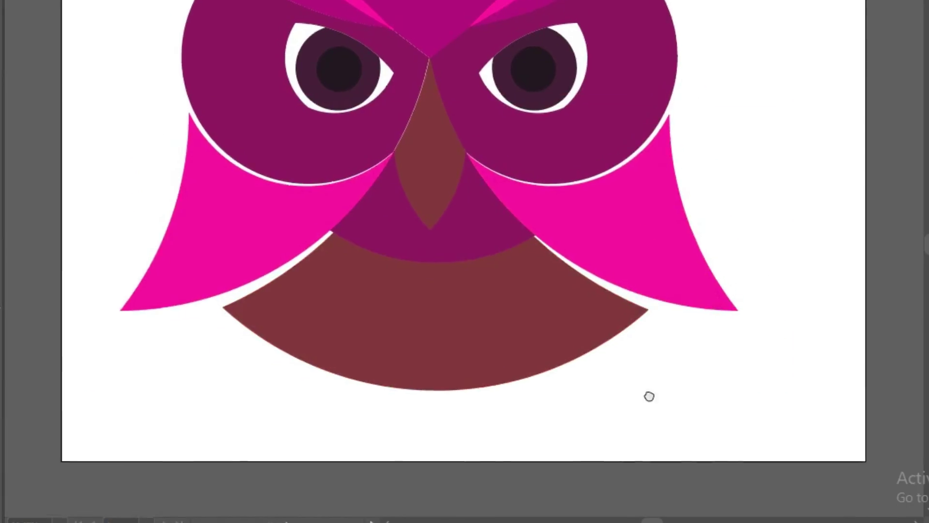
{"action": "key", "text": "ctrl+z"}
{"action": "left_click_drag", "start_coordinate": [332, 230], "coordinate": [324, 222]}
{"action": "left_click", "coordinate": [593, 300]}
{"action": "left_click", "coordinate": [377, 332], "text": "shift"}
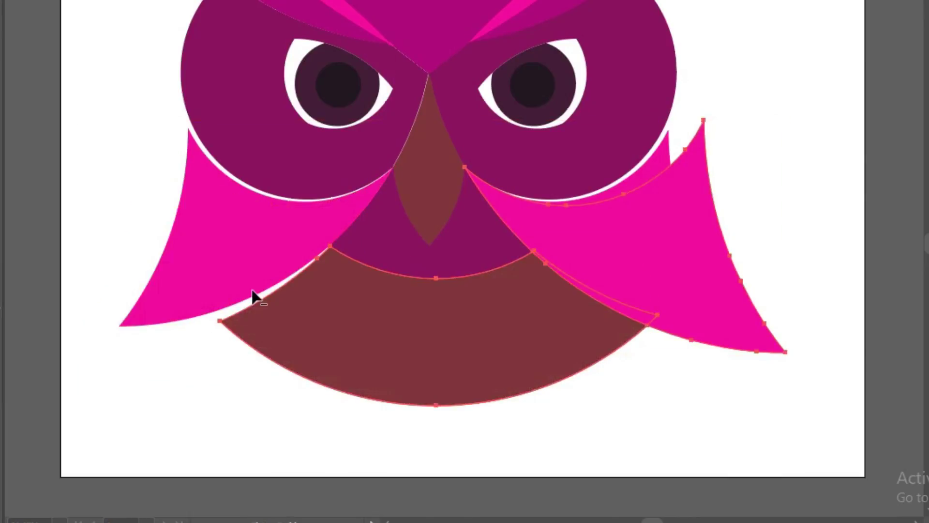
{"action": "key", "text": "ctrl+z"}
{"action": "left_click", "coordinate": [626, 384]}
{"action": "scroll", "coordinate": [667, 382], "scroll_direction": "up", "scroll_amount": 1}
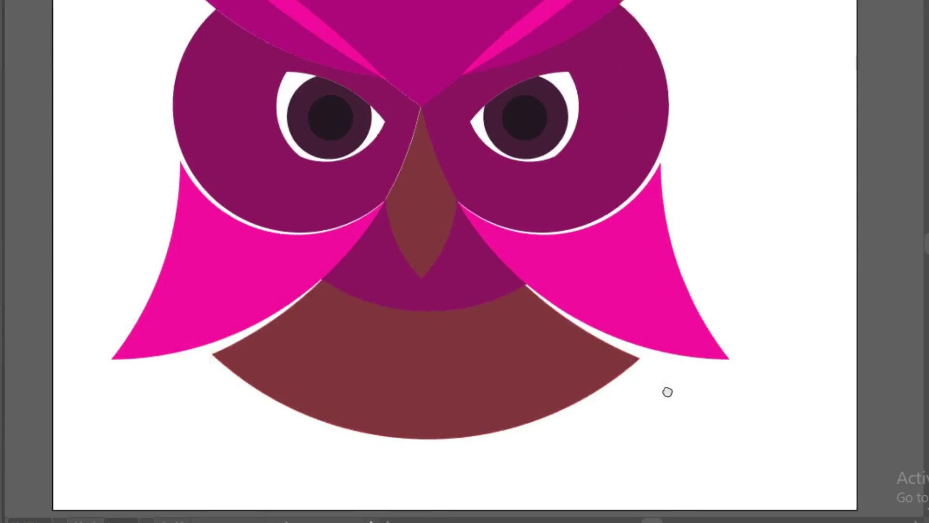
{"action": "scroll", "coordinate": [648, 363], "scroll_direction": "up", "scroll_amount": 5}
Try scaling and nudging the head and ears shape, then undo it.
{"action": "scroll", "coordinate": [634, 266], "scroll_direction": "up", "scroll_amount": 3}
{"action": "left_click", "coordinate": [638, 194]}
{"action": "key", "text": "v"}
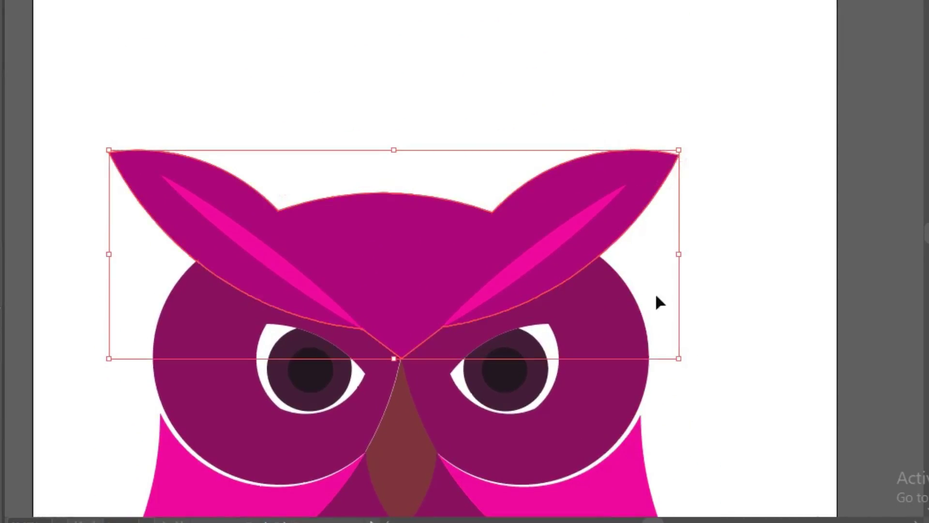
{"action": "left_click_drag", "start_coordinate": [679, 357], "coordinate": [693, 364]}
{"action": "left_click", "coordinate": [250, 432], "text": "shift"}
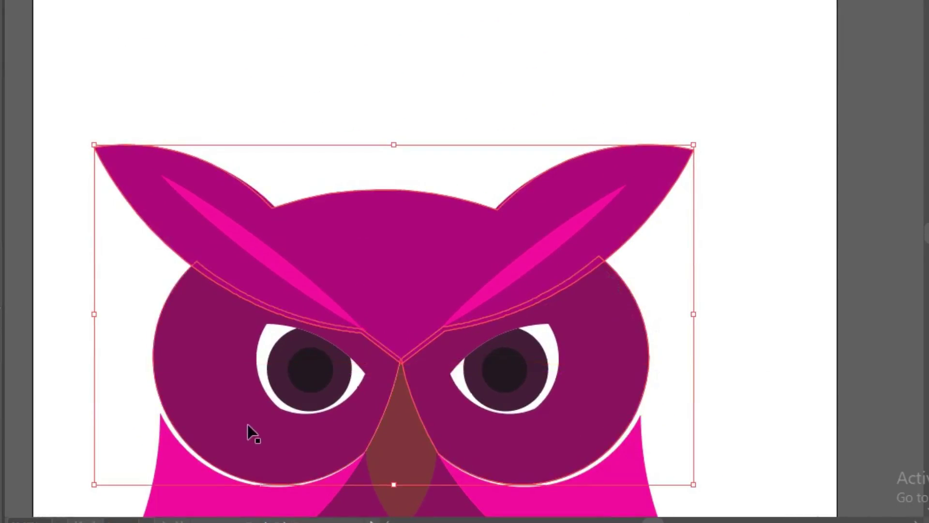
{"action": "left_click_drag", "start_coordinate": [626, 208], "coordinate": [626, 205]}
{"action": "key", "text": "ctrl+z"}
{"action": "key", "text": "ctrl+z"}
{"action": "key", "text": "ctrl+z"}
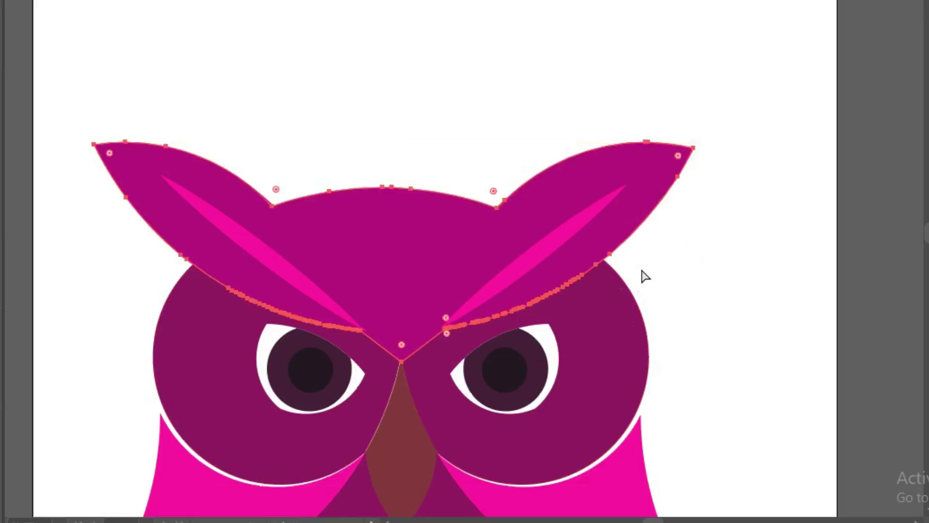
Resize the right eye disc, move it up about 20 px, and lower the head shape.
{"action": "left_click", "coordinate": [631, 290]}
{"action": "left_click_drag", "start_coordinate": [648, 255], "coordinate": [655, 254]}
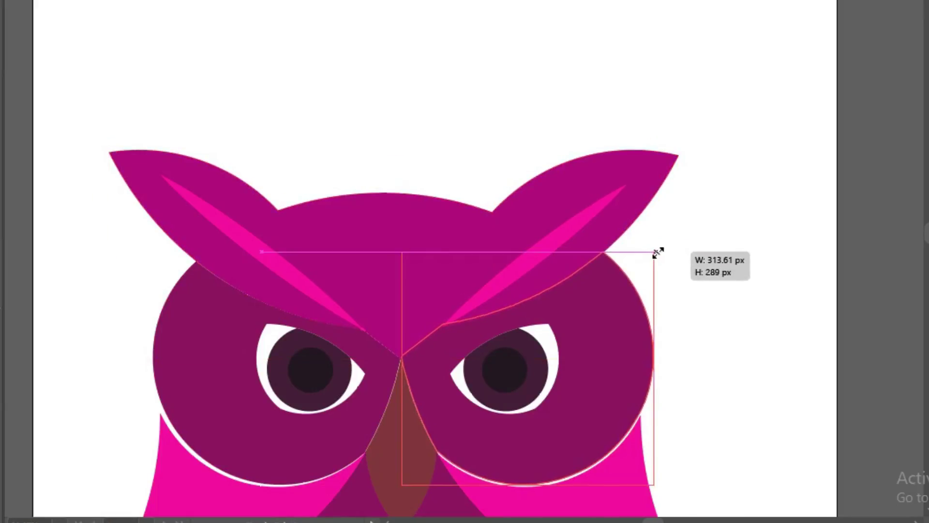
{"action": "left_click", "coordinate": [653, 301]}
{"action": "left_click", "coordinate": [597, 348]}
{"action": "left_click_drag", "start_coordinate": [597, 349], "coordinate": [606, 343]}
{"action": "left_click_drag", "start_coordinate": [635, 193], "coordinate": [682, 224]}
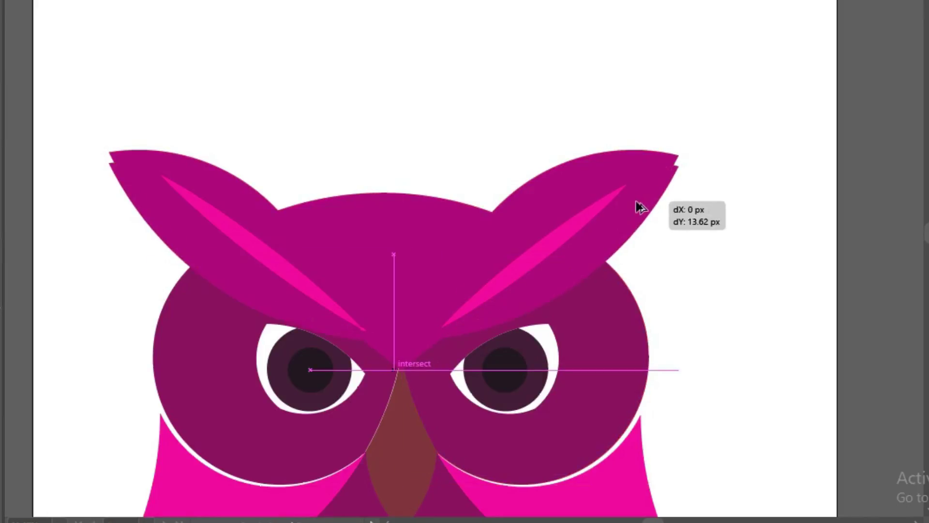
{"action": "left_click", "coordinate": [620, 301], "text": "shift"}
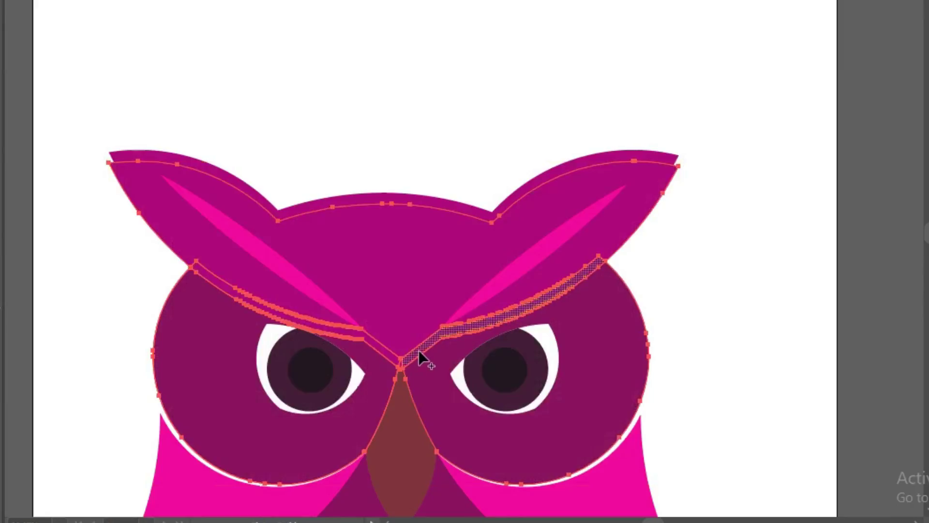
Split the brow pieces off the head and delete the left one to leave a gap.
{"action": "left_click", "coordinate": [628, 199]}
{"action": "left_click", "coordinate": [591, 268]}
{"action": "left_click", "coordinate": [288, 324]}
{"action": "key", "text": "Delete"}
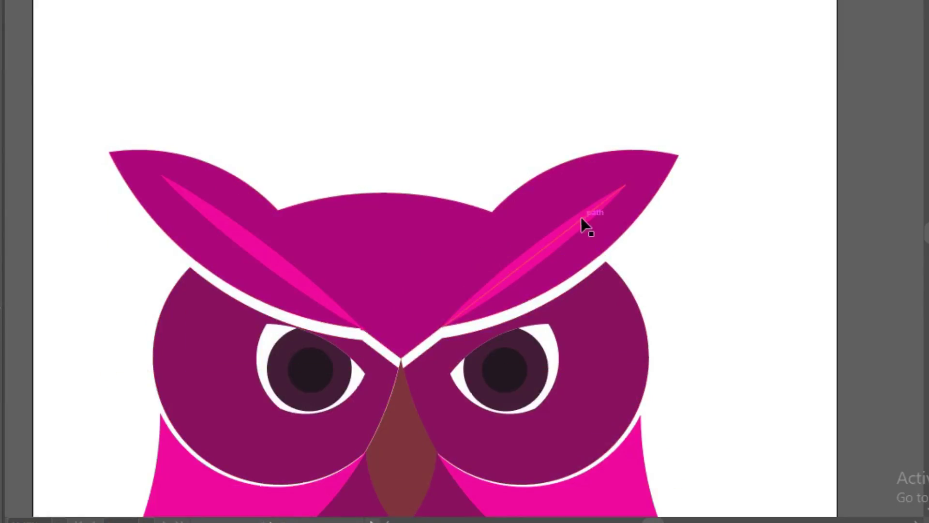
Draw a closed, rounded head-top path between the ears with the Pen tool.
{"action": "left_click", "coordinate": [505, 175]}
{"action": "left_click_drag", "start_coordinate": [491, 212], "coordinate": [479, 239]}
{"action": "left_click", "coordinate": [492, 198]}
{"action": "left_click", "coordinate": [478, 171]}
{"action": "left_click", "coordinate": [301, 171]}
{"action": "mouse_move", "coordinate": [288, 208]}
{"action": "left_mouse_down"}
{"action": "mouse_move", "coordinate": [287, 228]}
{"action": "mouse_move", "coordinate": [270, 197]}
{"action": "left_mouse_up"}
{"action": "left_click", "coordinate": [506, 175]}
Refine the head-top curve and trim its excess area with Shape Builder.
{"action": "left_click", "coordinate": [488, 200]}
{"action": "left_click_drag", "start_coordinate": [492, 198], "coordinate": [485, 197]}
{"action": "left_click", "coordinate": [434, 276], "text": "shift"}
{"action": "key", "text": "shift+m"}
{"action": "left_click", "coordinate": [483, 180], "text": "alt"}
{"action": "left_click", "coordinate": [485, 91]}
{"action": "scroll", "coordinate": [641, 104], "scroll_direction": "down", "scroll_amount": 3}
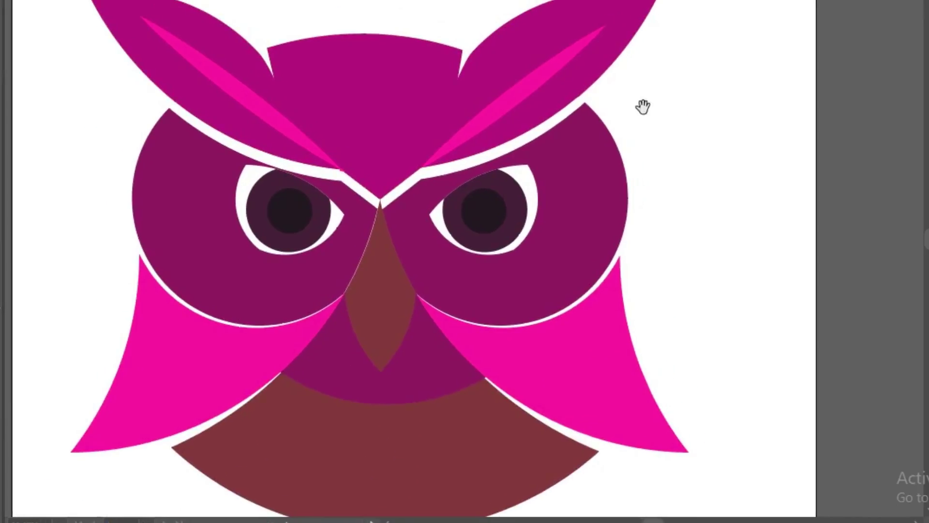
{"action": "key", "text": "ctrl+minus"}
{"action": "key", "text": "ctrl+minus"}
{"action": "key", "text": "ctrl+minus"}
{"action": "key", "text": "ctrl+a"}
Scale the owl down small and fill its beak red.
{"action": "left_click_drag", "start_coordinate": [519, 310], "coordinate": [463, 235]}
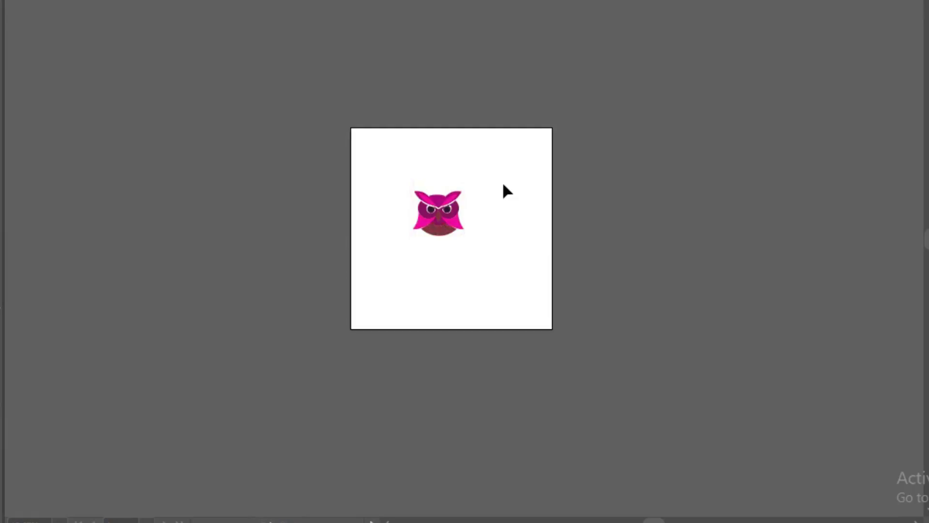
{"action": "key", "text": "ctrl+plus"}
{"action": "key", "text": "ctrl+plus"}
{"action": "key", "text": "ctrl+plus"}
{"action": "left_click", "coordinate": [361, 158]}
{"action": "double_click", "coordinate": [5, 326]}
{"action": "type", "text": "E01230"}
{"action": "key", "text": "Return"}
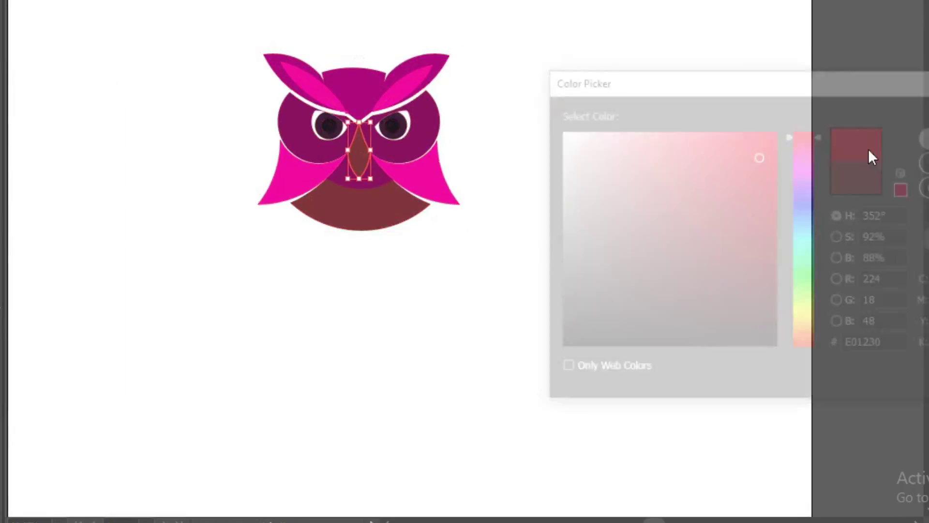
Apply the beak's red to the breast and move the owl slightly right and down.
{"action": "left_click", "coordinate": [368, 223]}
{"action": "left_click", "coordinate": [332, 155], "text": "shift"}
{"action": "key", "text": "i"}
{"action": "left_click", "coordinate": [394, 154]}
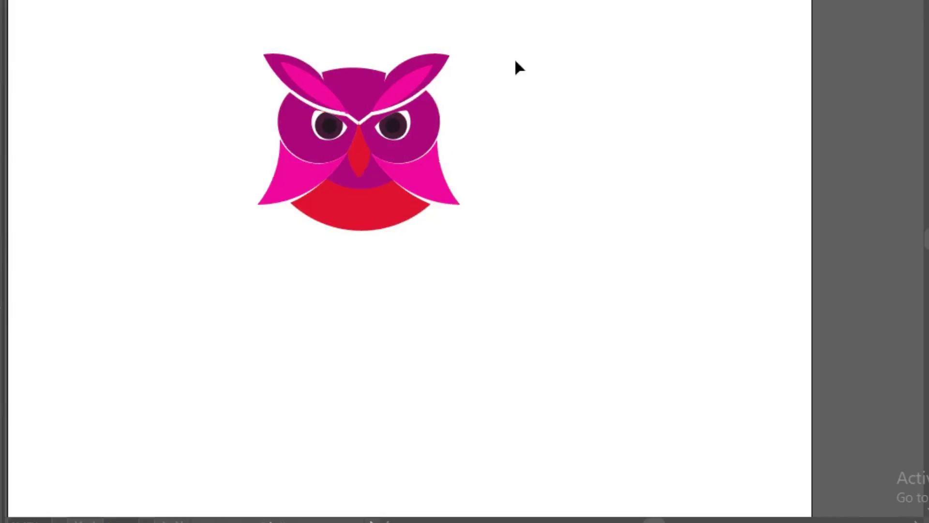
{"action": "left_click_drag", "start_coordinate": [400, 196], "coordinate": [425, 206]}
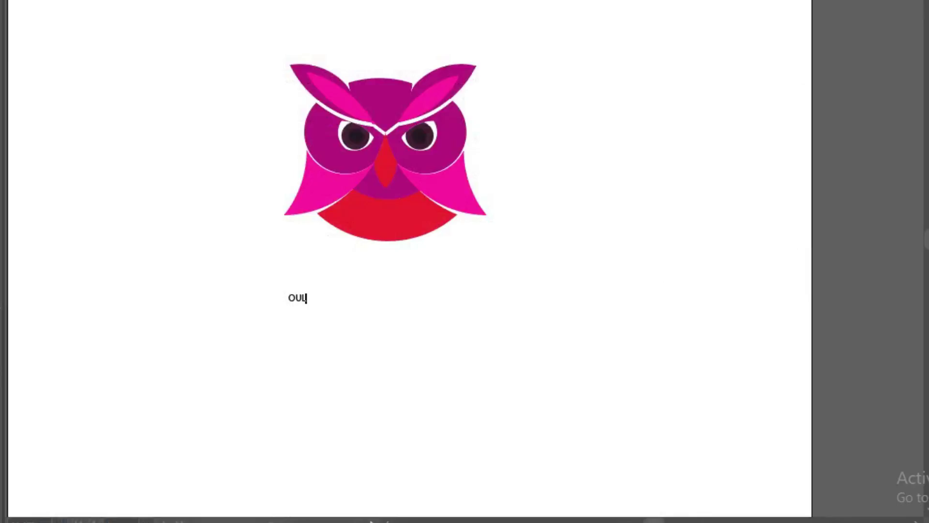
Edit the text to read 'OUL FRIEND' and place it under the owl.
{"action": "mouse_move", "coordinate": [306, 305]}
{"action": "left_mouse_down"}
{"action": "mouse_move", "coordinate": [404, 353]}
{"action": "mouse_move", "coordinate": [413, 287]}
{"action": "left_mouse_up"}
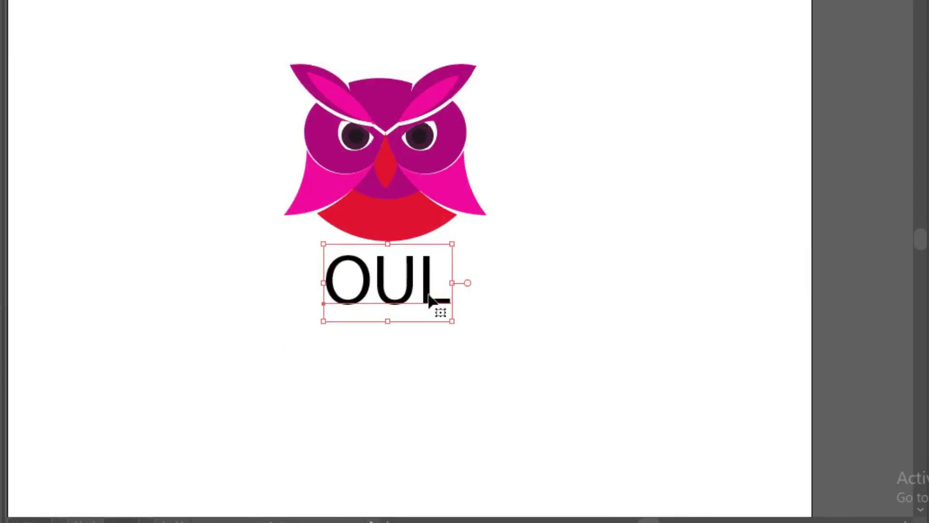
{"action": "double_click", "coordinate": [435, 302]}
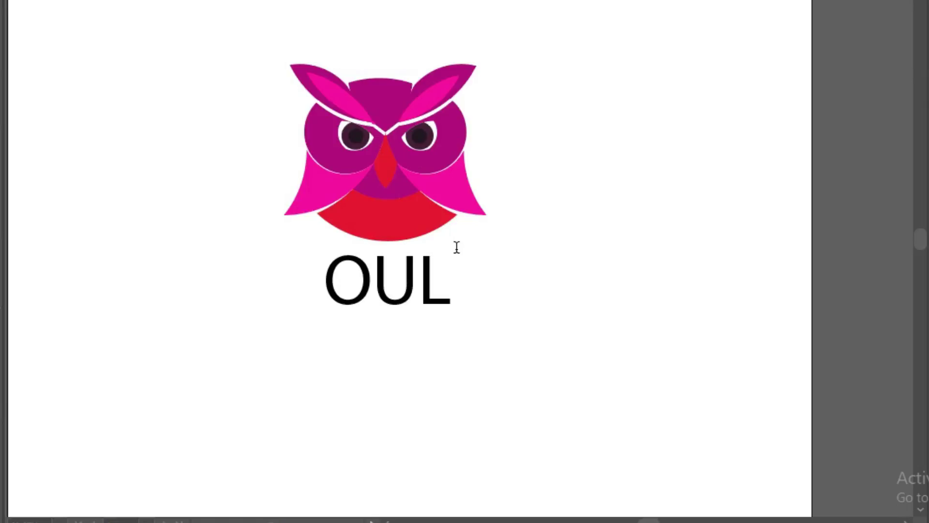
{"action": "type", "text": "FI"}
{"action": "key", "text": "BackSpace"}
{"action": "type", "text": "RIEND"}
{"action": "key", "text": "Escape"}
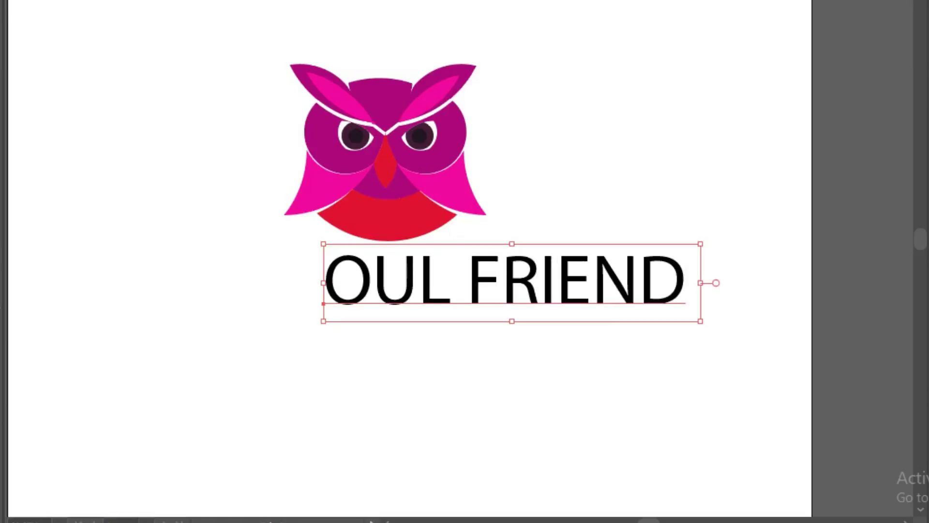
{"action": "left_click_drag", "start_coordinate": [456, 247], "coordinate": [409, 254]}
Set the wordmark to Open Sans and add a copy below in a different font.
{"action": "left_click", "coordinate": [778, 458]}
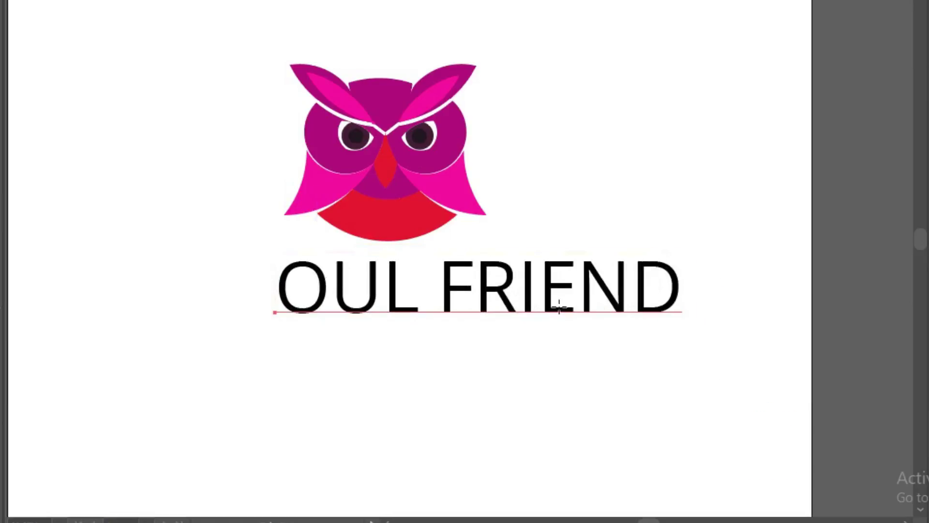
{"action": "left_click_drag", "start_coordinate": [570, 302], "coordinate": [571, 365]}
{"action": "left_click", "coordinate": [778, 458]}
{"action": "left_click", "coordinate": [772, 408]}
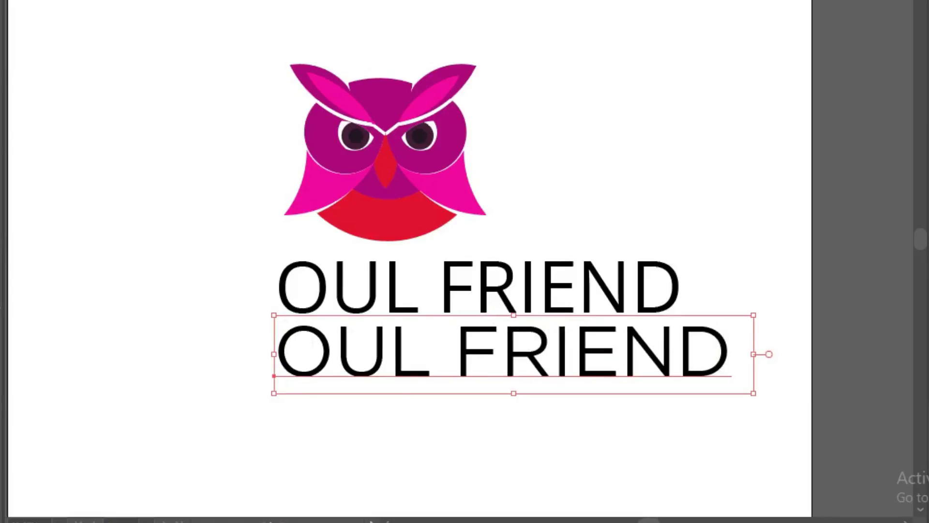
{"action": "left_click_drag", "start_coordinate": [637, 368], "coordinate": [629, 394]}
{"action": "left_click", "coordinate": [479, 286]}
Make 'OUL' extra bold in the upper wordmark and align both wordmarks.
{"action": "double_click", "coordinate": [446, 290]}
{"action": "left_click_drag", "start_coordinate": [422, 290], "coordinate": [278, 290]}
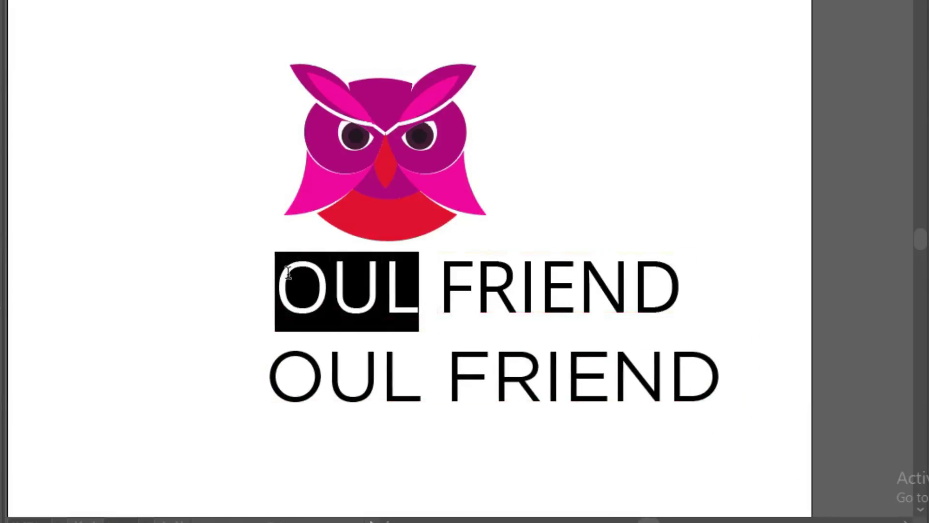
{"action": "key", "text": "Down"}
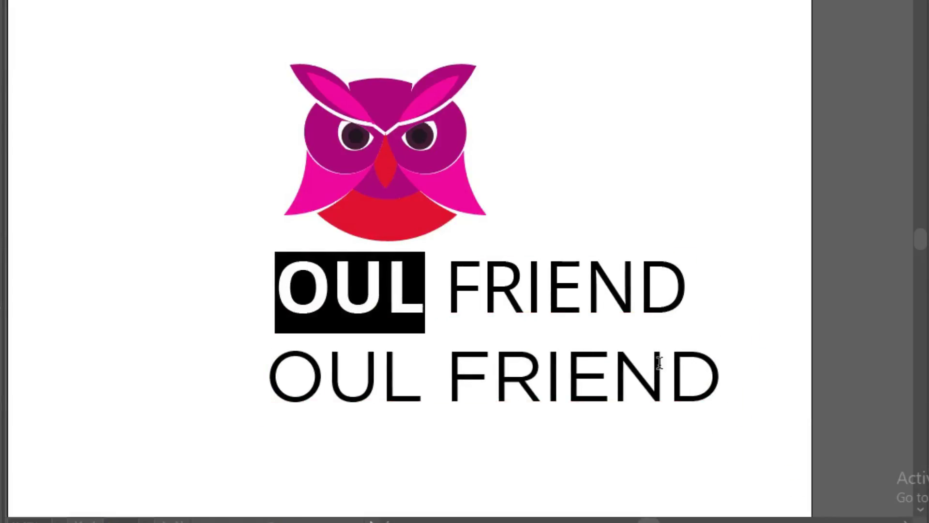
{"action": "key", "text": "Escape"}
{"action": "left_click_drag", "start_coordinate": [610, 292], "coordinate": [527, 281]}
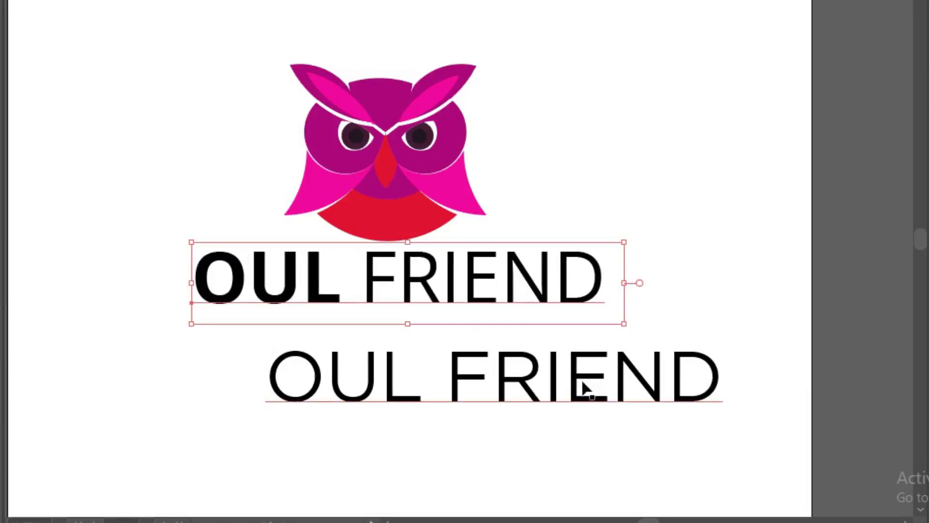
{"action": "left_click_drag", "start_coordinate": [584, 387], "coordinate": [501, 404]}
Bold 'OUL' in the lower wordmark and convert it to outlines.
{"action": "double_click", "coordinate": [327, 391]}
{"action": "key", "text": "Down"}
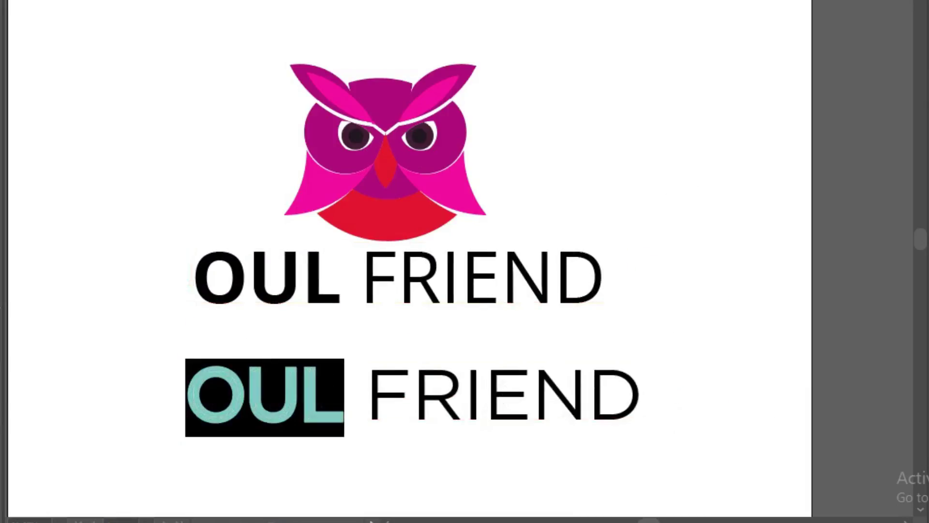
{"action": "key", "text": "Escape"}
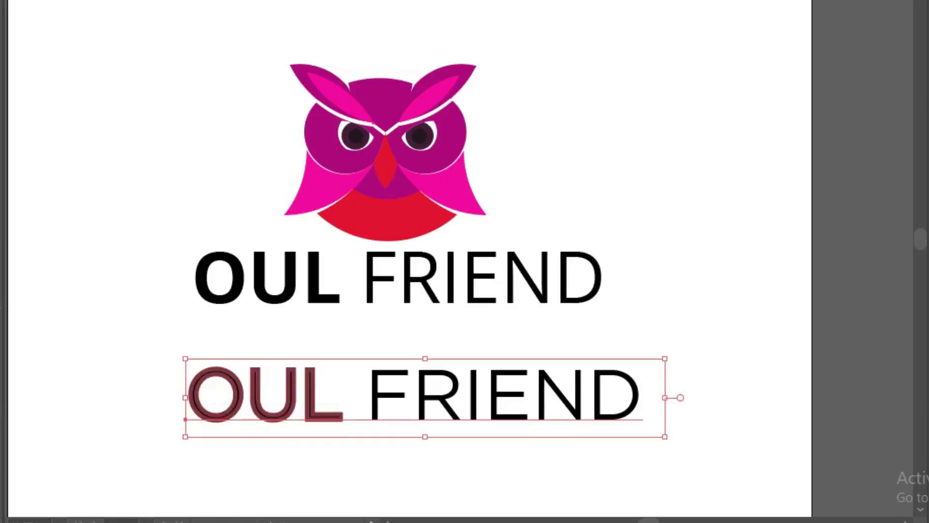
{"action": "left_click", "coordinate": [552, 392]}
{"action": "right_click", "coordinate": [605, 396]}
{"action": "left_click", "coordinate": [651, 284]}
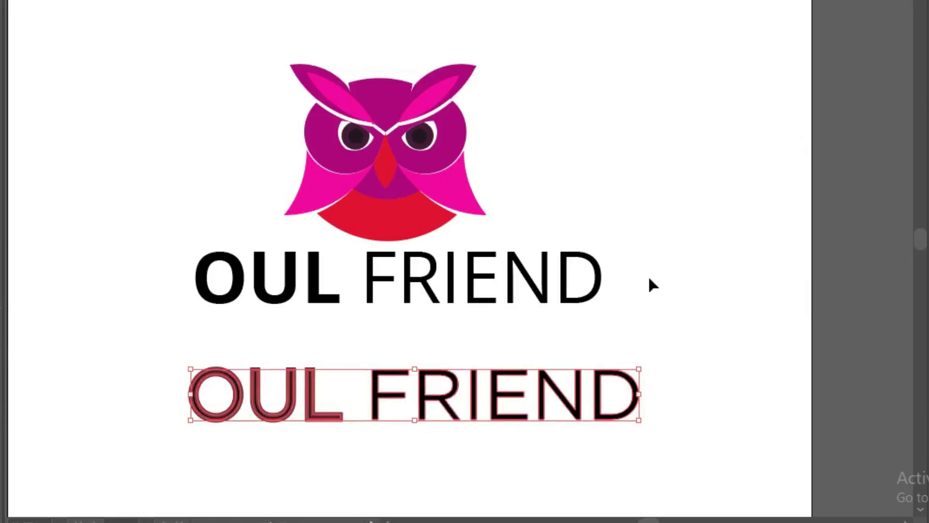
Convert the upper 'OUL FRIEND' wordmark into outlines.
{"action": "left_click", "coordinate": [141, 473]}
{"action": "left_click", "coordinate": [602, 290]}
{"action": "right_click", "coordinate": [571, 285]}
{"action": "left_click", "coordinate": [682, 54]}
{"action": "left_click", "coordinate": [663, 286]}
{"action": "key", "text": "ctrl+0"}
Shrink the first logo and place a scaled owl copy above the lower wordmark.
{"action": "left_click_drag", "start_coordinate": [464, 259], "coordinate": [408, 139]}
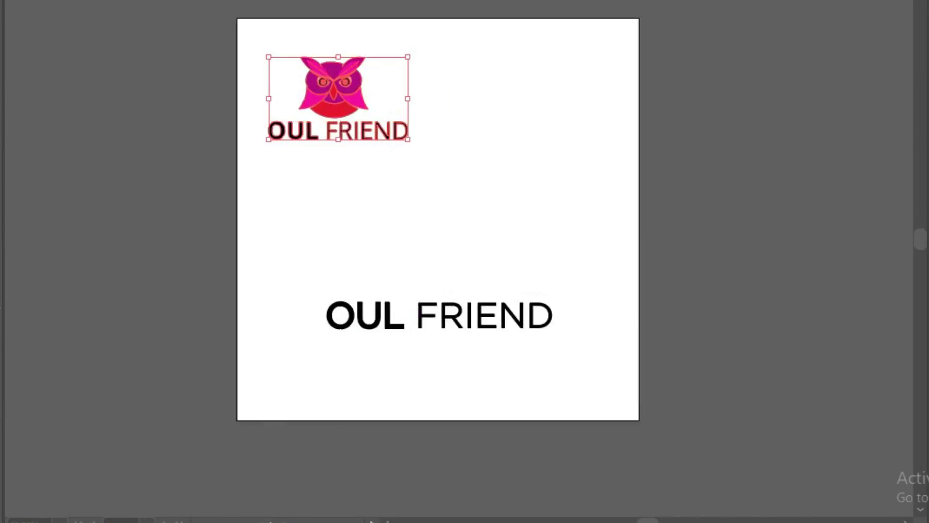
{"action": "left_click_drag", "start_coordinate": [371, 100], "coordinate": [455, 284]}
{"action": "left_click", "coordinate": [500, 326]}
{"action": "left_click_drag", "start_coordinate": [553, 330], "coordinate": [528, 324]}
{"action": "left_click", "coordinate": [437, 259], "text": "shift"}
{"action": "left_click_drag", "start_coordinate": [437, 262], "coordinate": [503, 150]}
Expand the lower wordmark and colour its letters magenta to match the owl.
{"action": "left_click", "coordinate": [310, 139]}
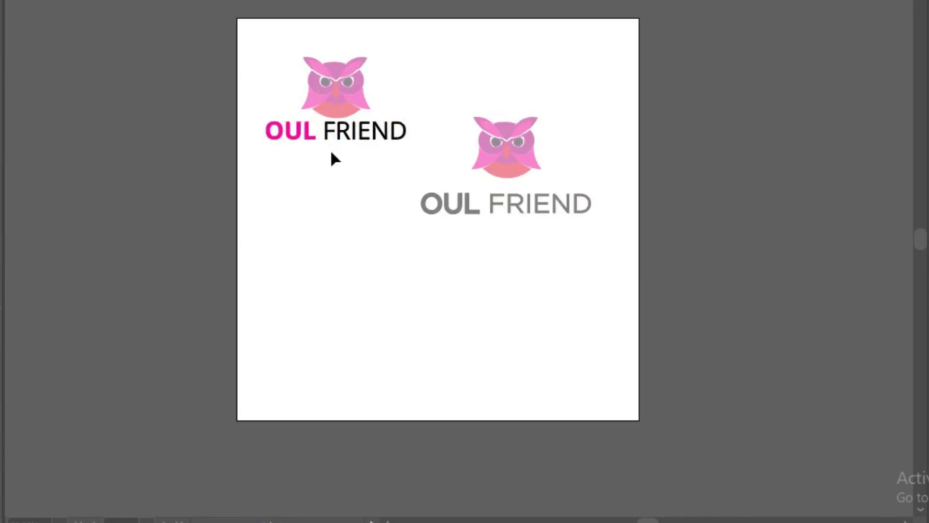
{"action": "left_click", "coordinate": [473, 208]}
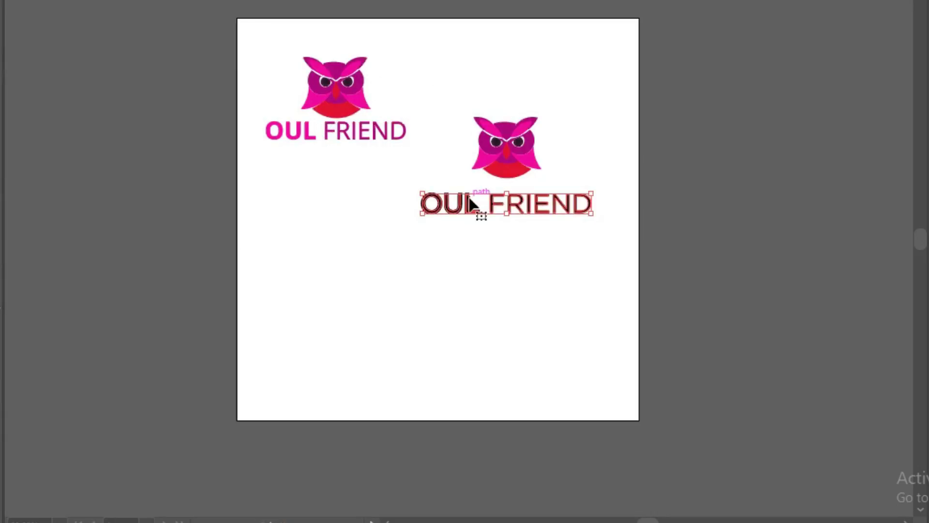
{"action": "left_click", "coordinate": [201, 114]}
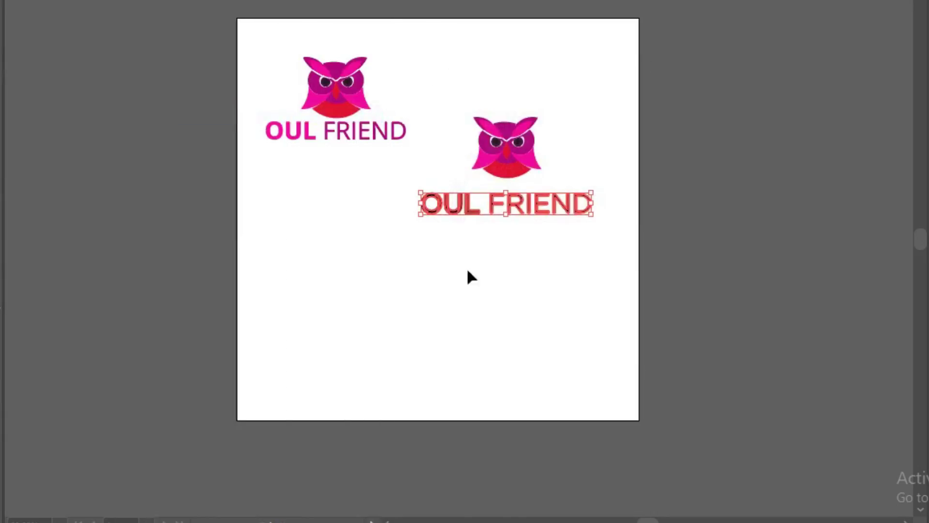
{"action": "double_click", "coordinate": [554, 213]}
{"action": "left_click_drag", "start_coordinate": [420, 238], "coordinate": [474, 212]}
{"action": "left_click", "coordinate": [512, 137]}
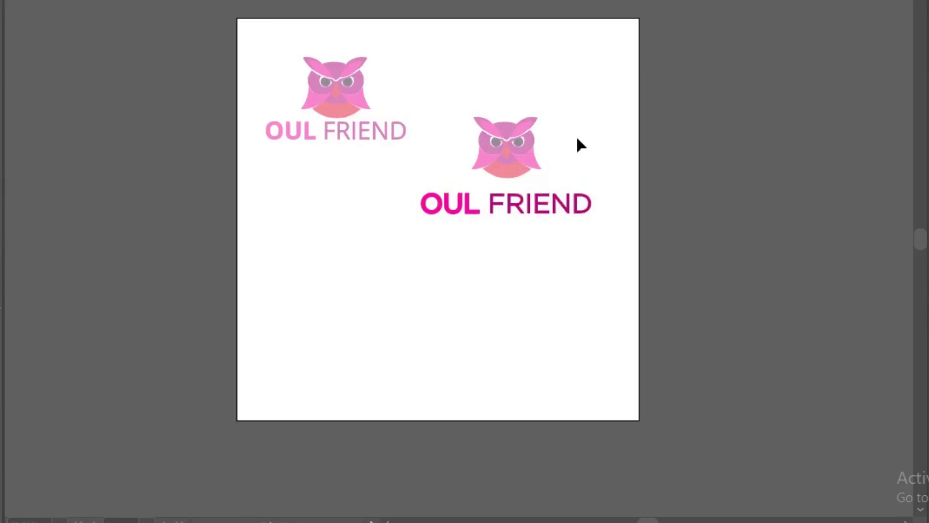
Stack the two logo variants vertically, aligning the first above the second.
{"action": "key", "text": "Escape"}
{"action": "mouse_move", "coordinate": [497, 159]}
{"action": "left_mouse_down"}
{"action": "mouse_move", "coordinate": [443, 245]}
{"action": "mouse_move", "coordinate": [377, 255]}
{"action": "left_mouse_up"}
{"action": "mouse_move", "coordinate": [368, 102]}
{"action": "left_mouse_down"}
{"action": "mouse_move", "coordinate": [407, 107]}
{"action": "mouse_move", "coordinate": [419, 133]}
{"action": "left_mouse_up"}
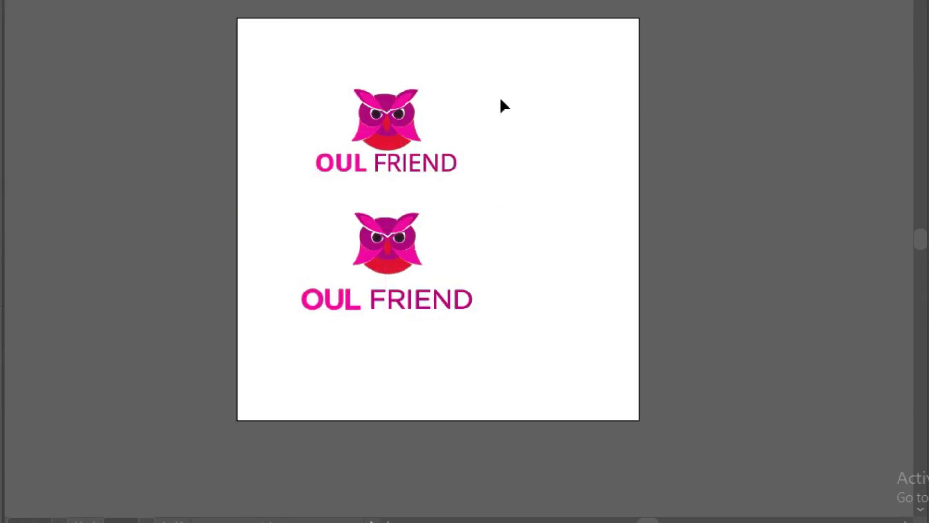